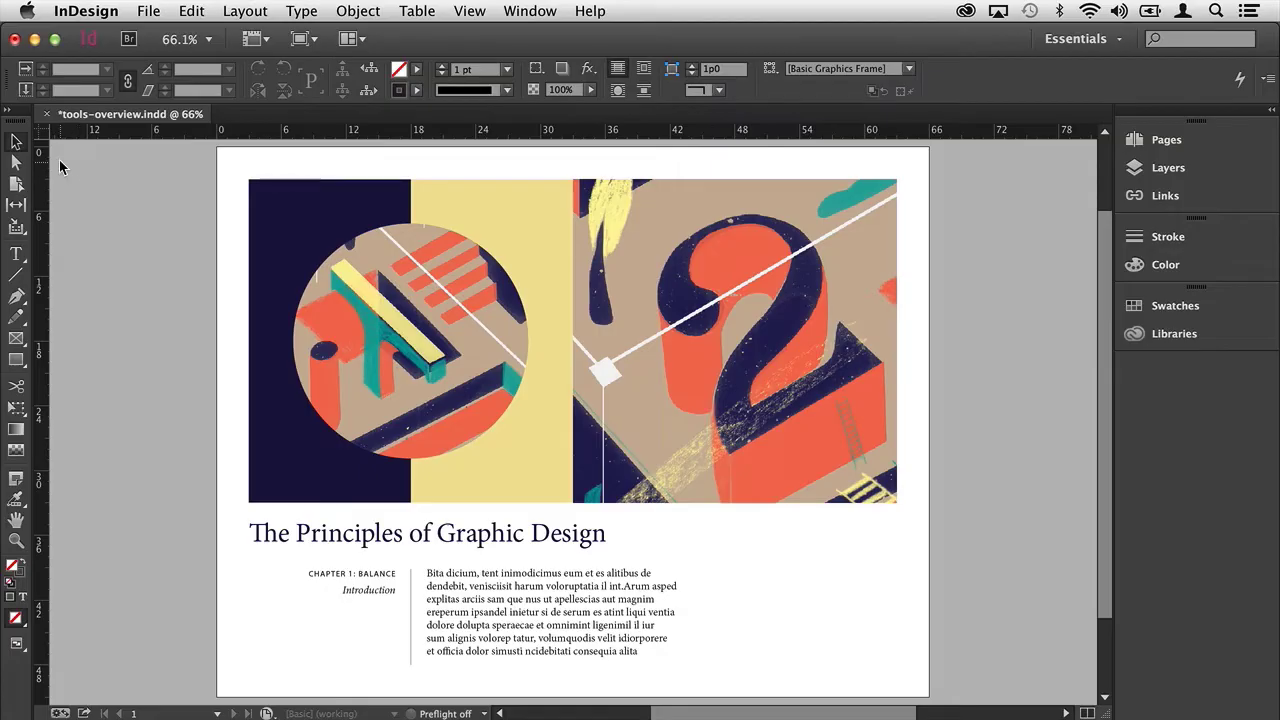
Toggle the toolbox between two columns and one, then cycle through Direct Selection, Type and Selection tools
left_click(9, 112)
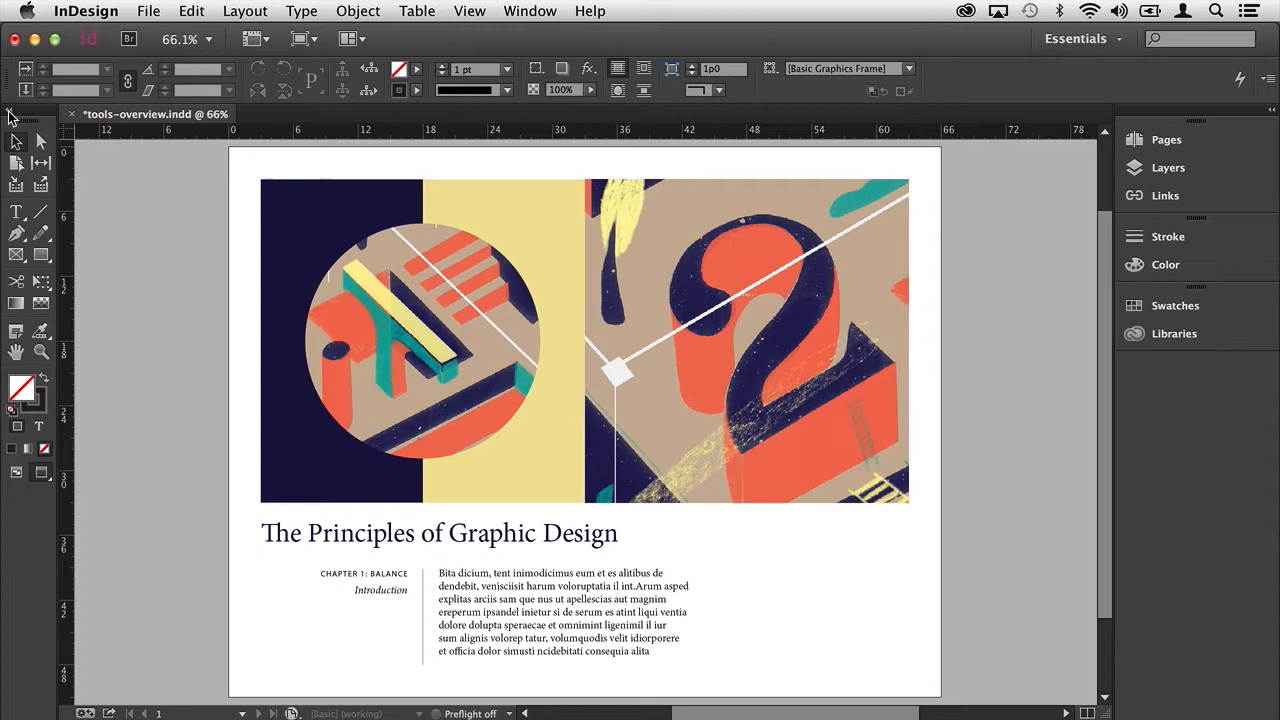
left_click(9, 113)
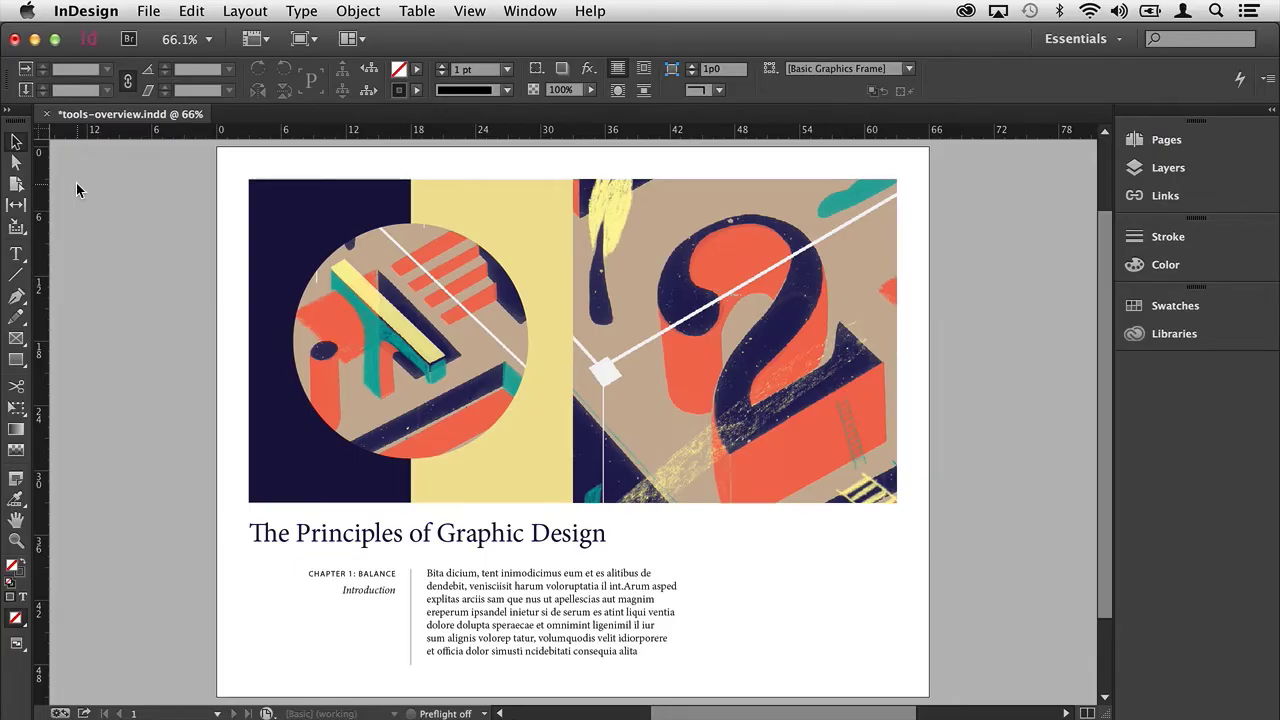
left_click(16, 165)
key("t")
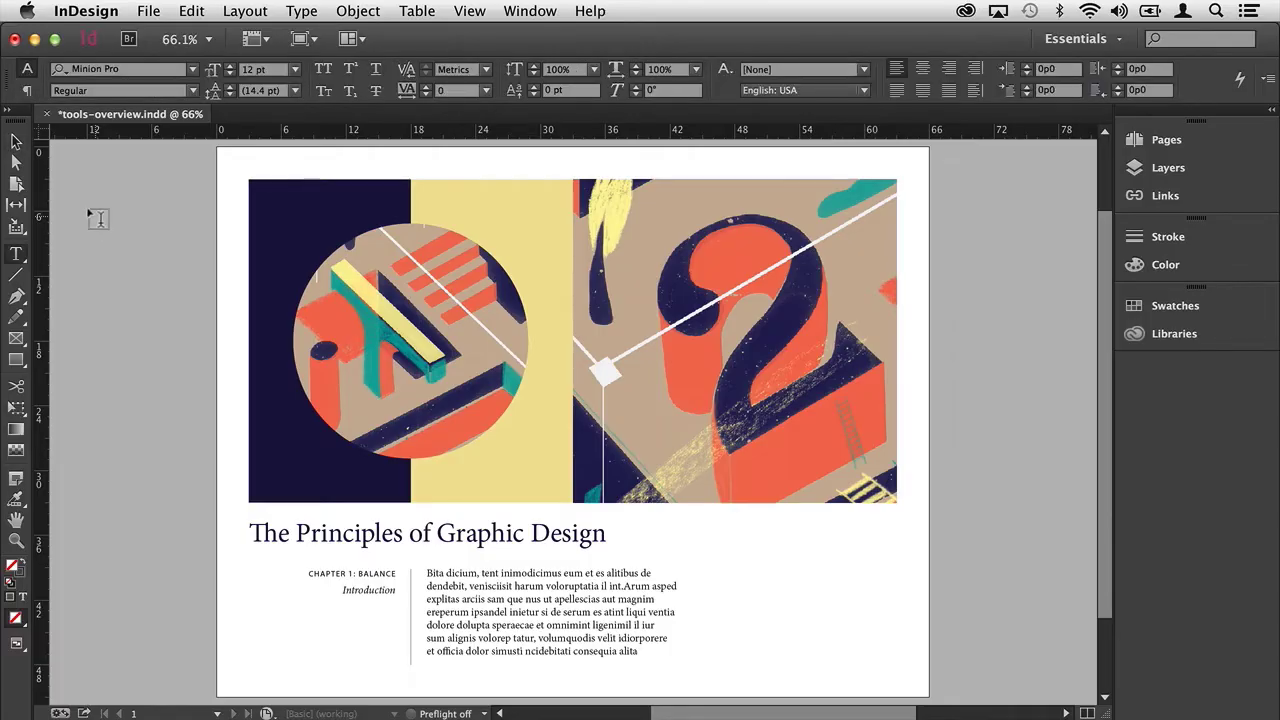
key("v")
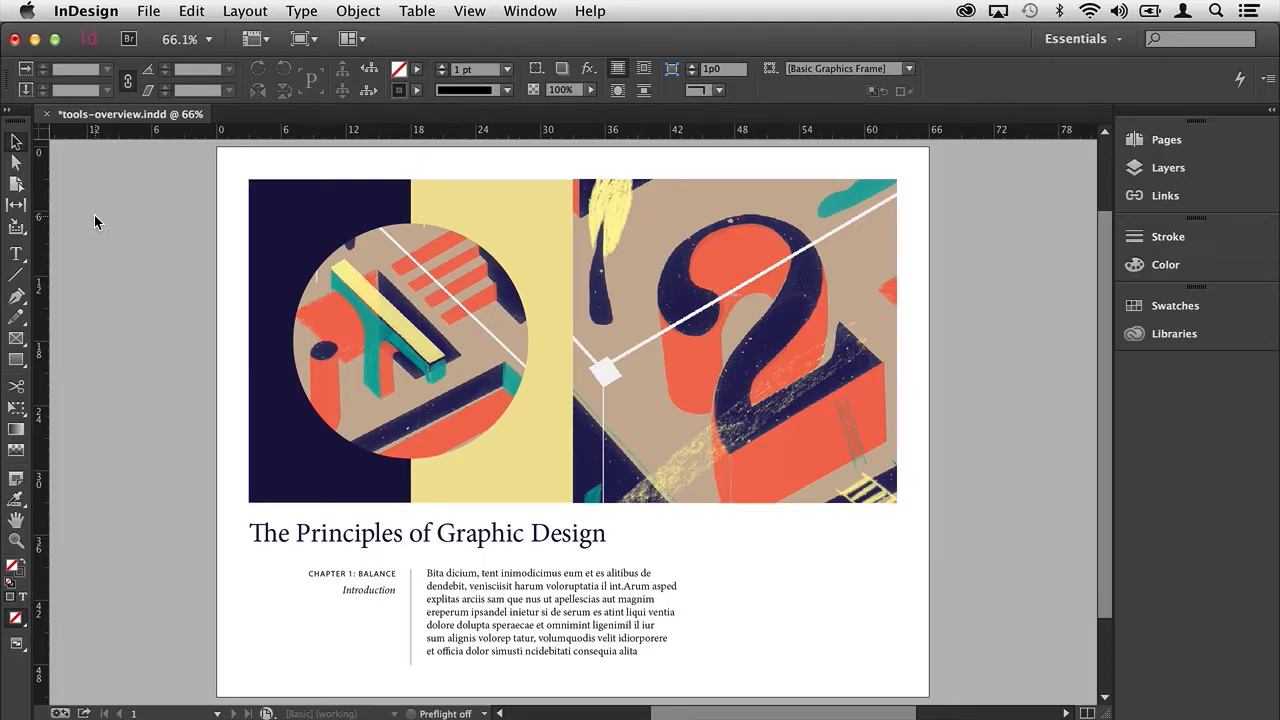
Narrow the right-hand '2' illustration frame to crop its artwork, then tilt it slightly
left_click(597, 199)
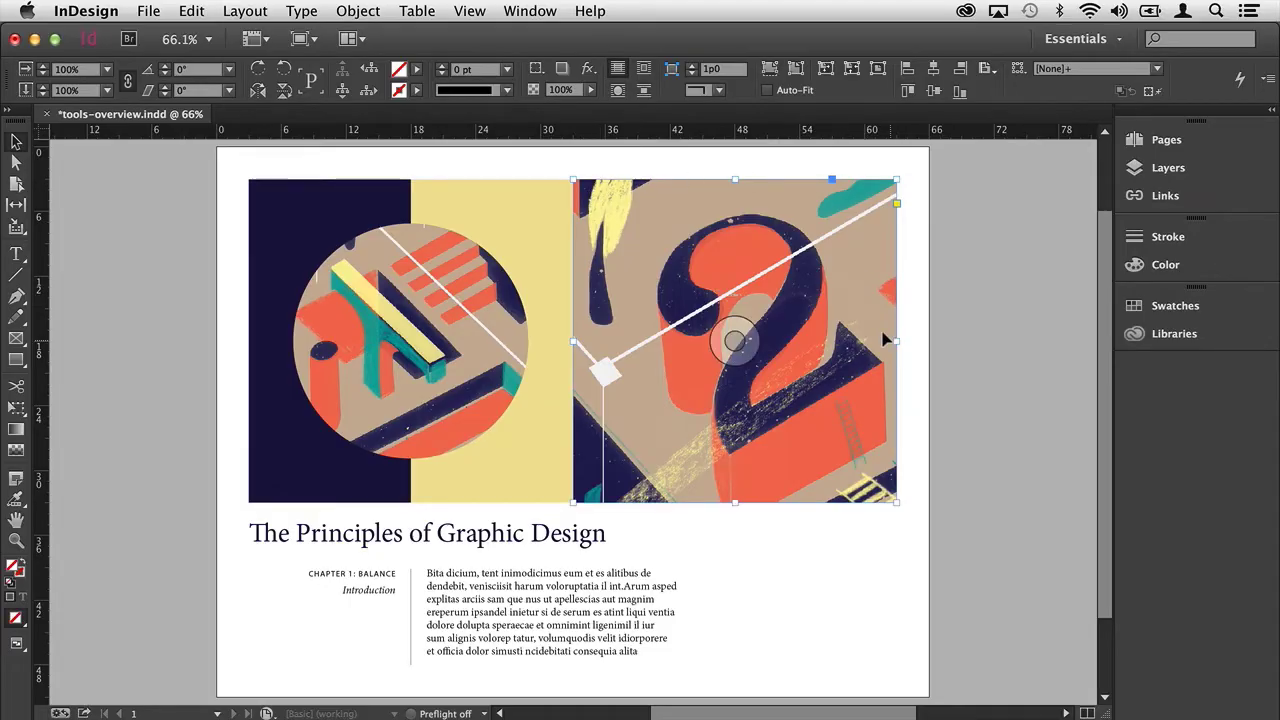
left_click_drag(896, 341, 858, 338)
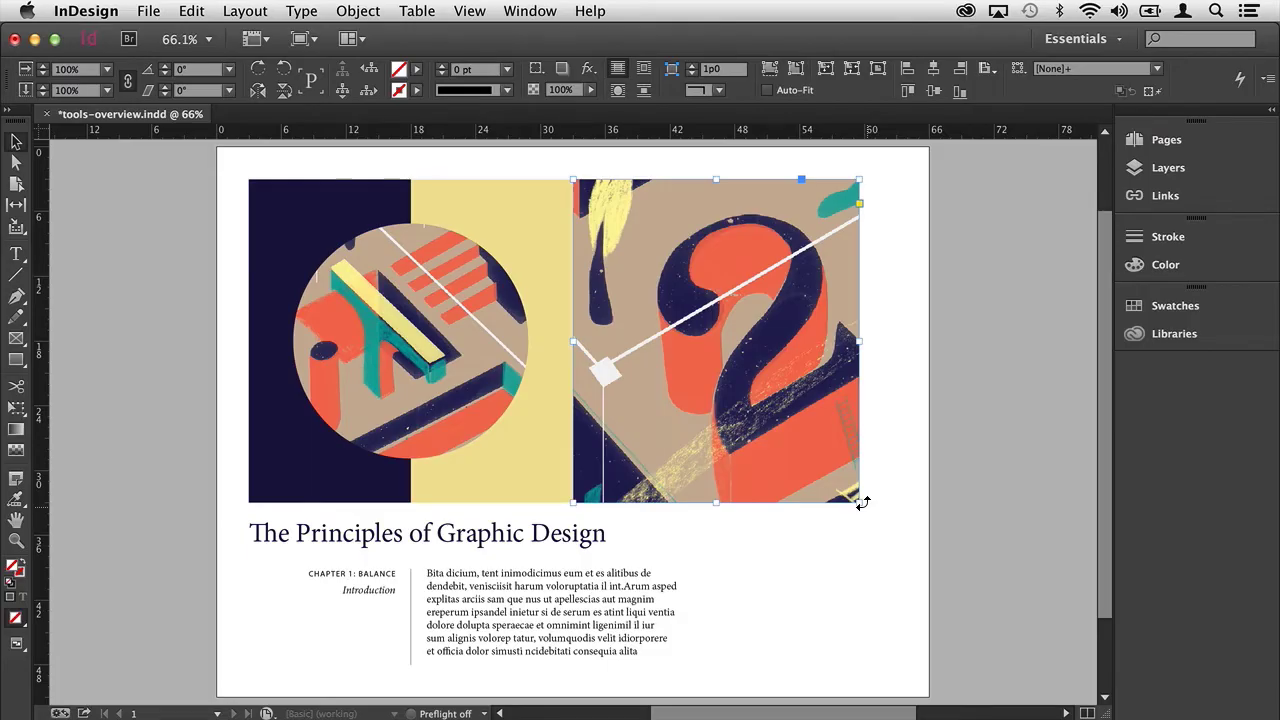
mouse_move(862, 503)
left_mouse_down()
mouse_move(866, 449)
mouse_move(823, 520)
mouse_move(793, 523)
mouse_move(853, 506)
left_mouse_up()
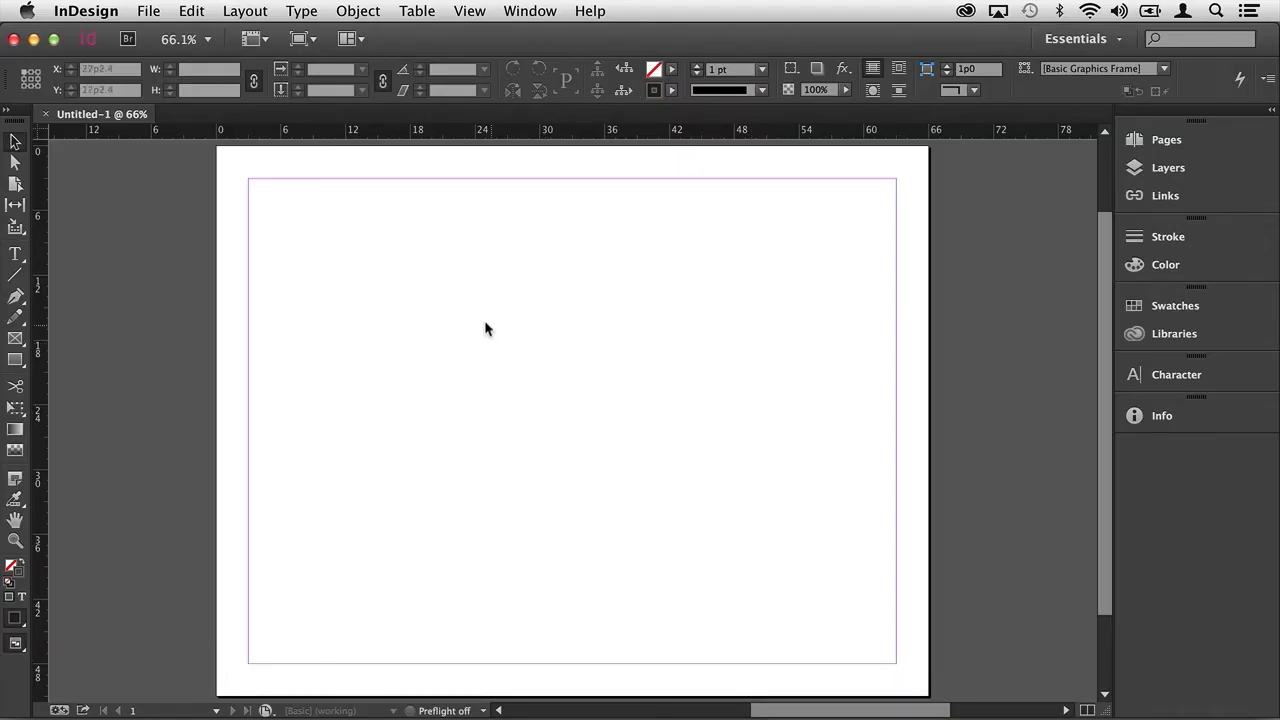
Draw a tall narrow text frame on the page's left and fill it with placeholder text
key("t")
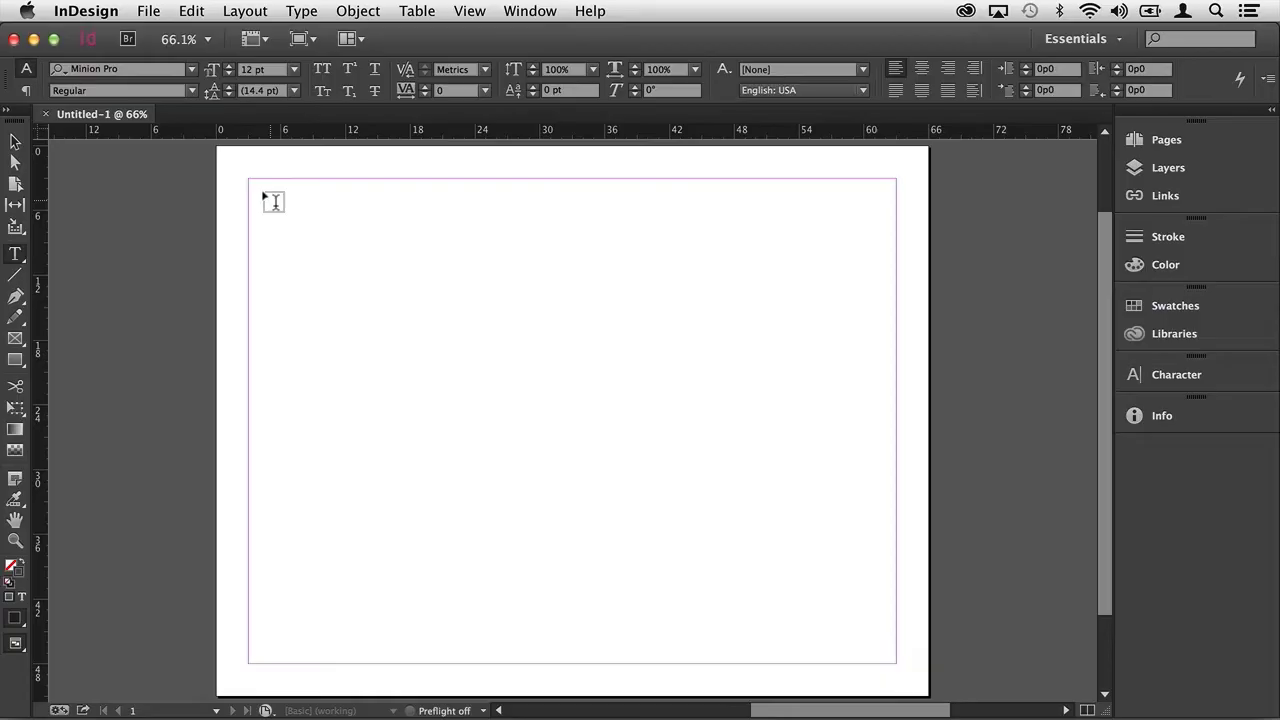
left_click_drag(263, 194, 471, 642)
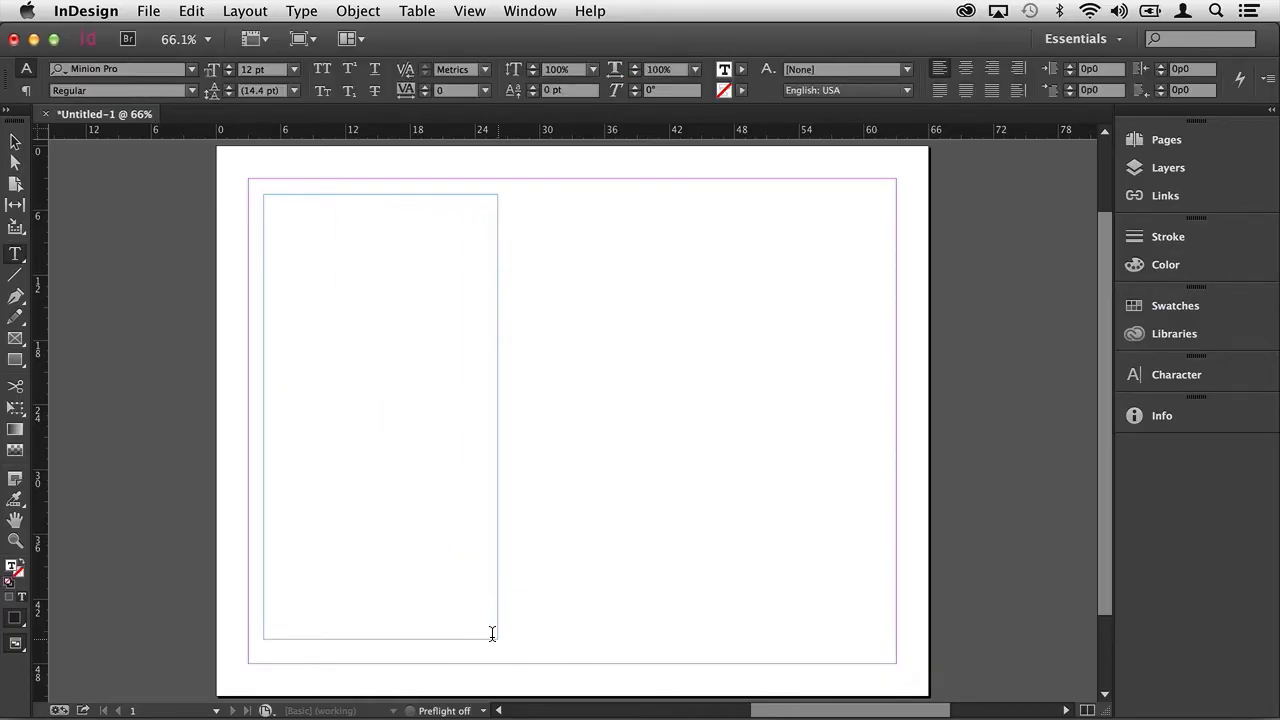
left_click(299, 10)
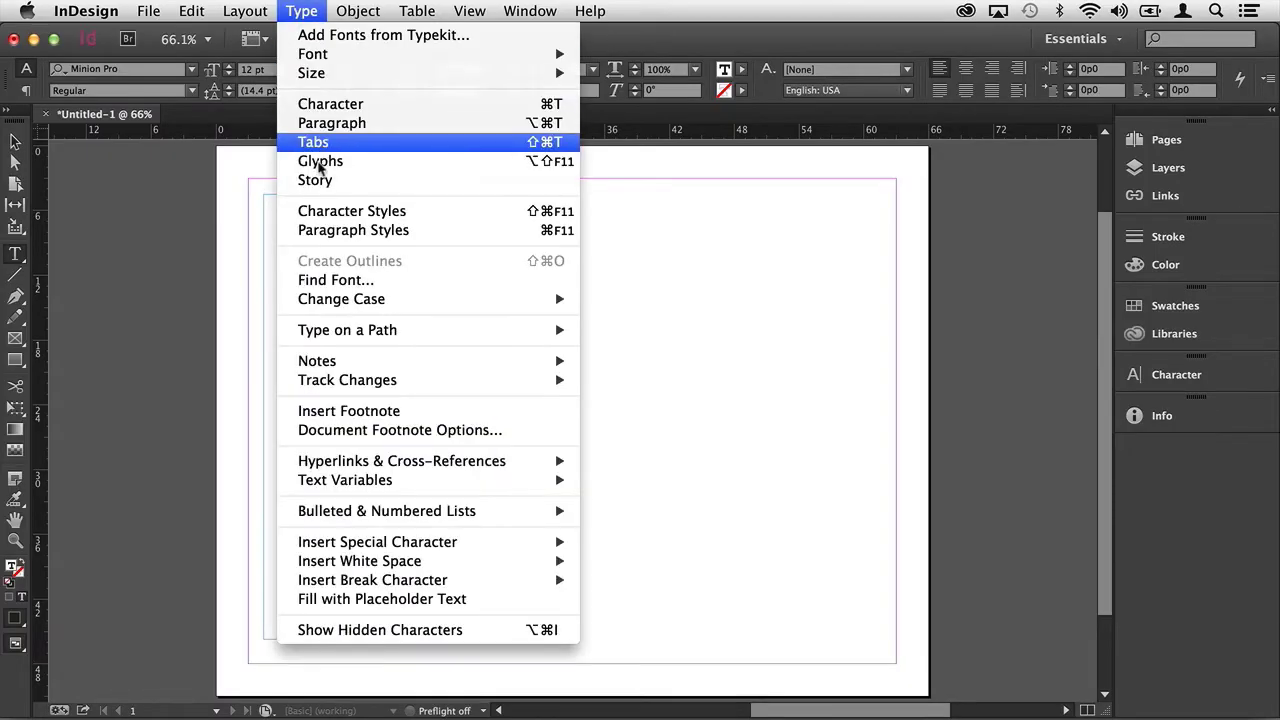
left_click(360, 598)
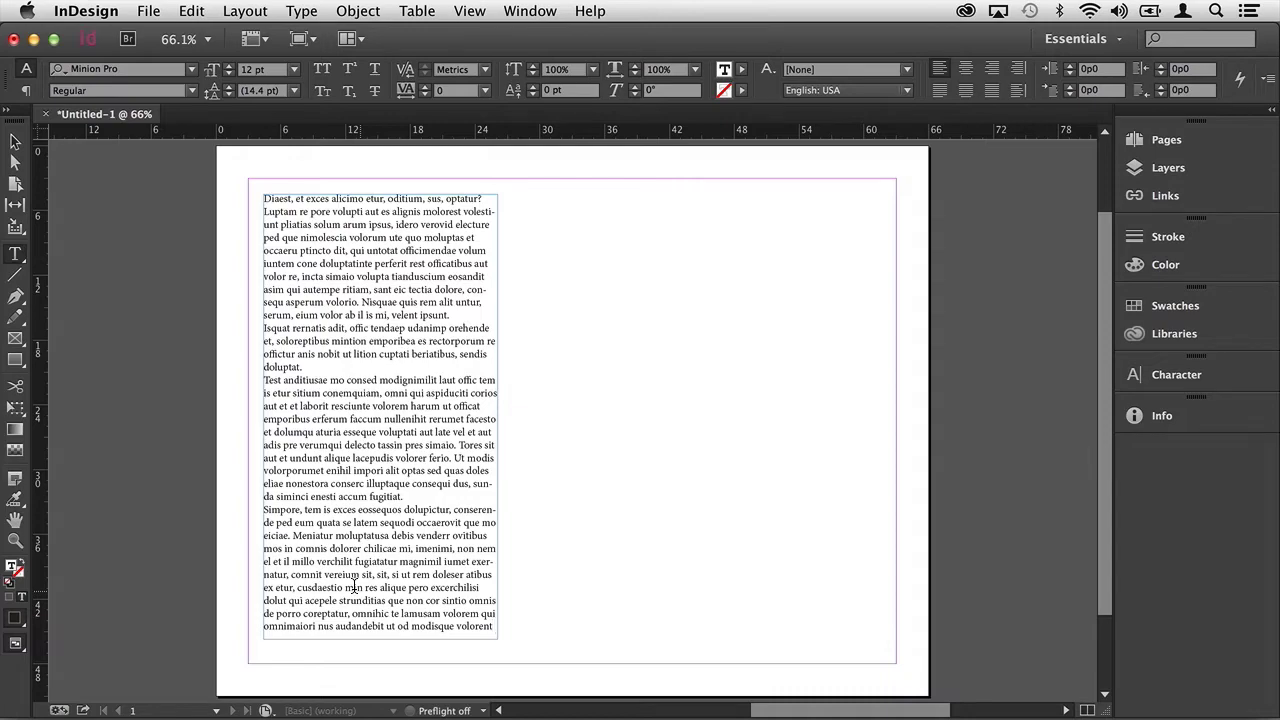
Deselect the text frame and place frame-1.jpg from Images at full size beside it
key("Escape")
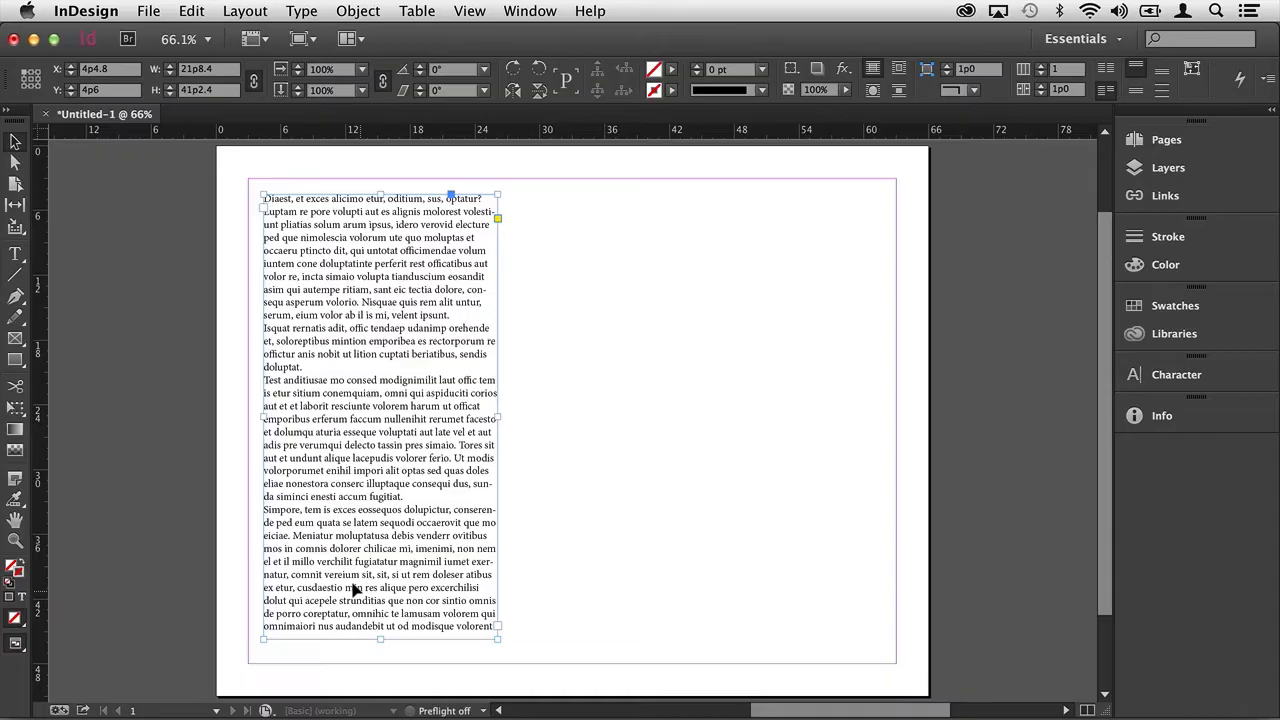
left_click(540, 463)
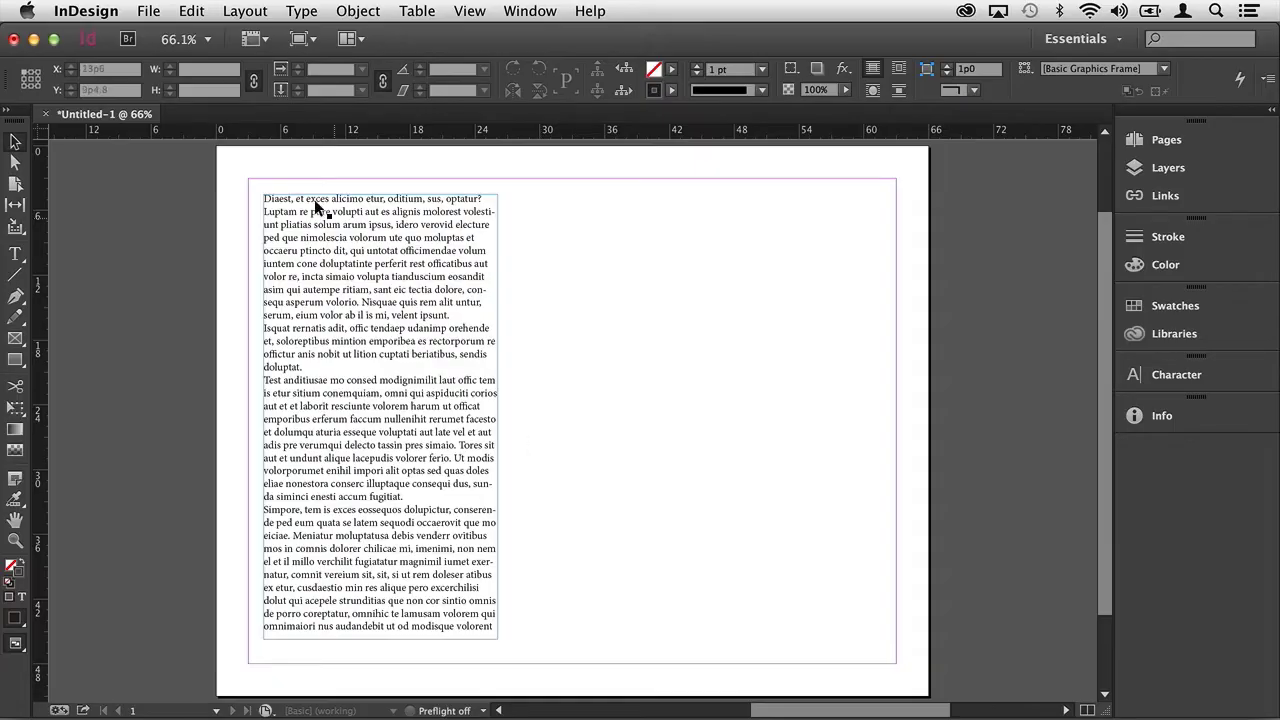
left_click(159, 13)
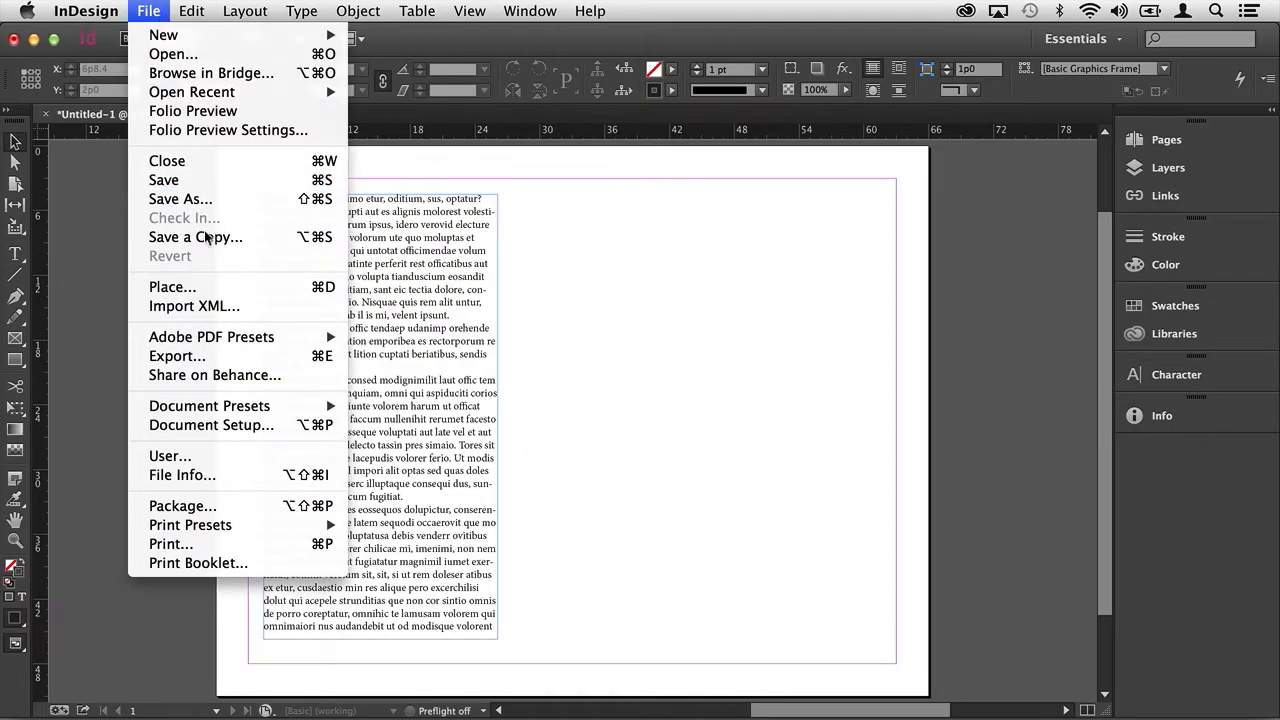
left_click(207, 288)
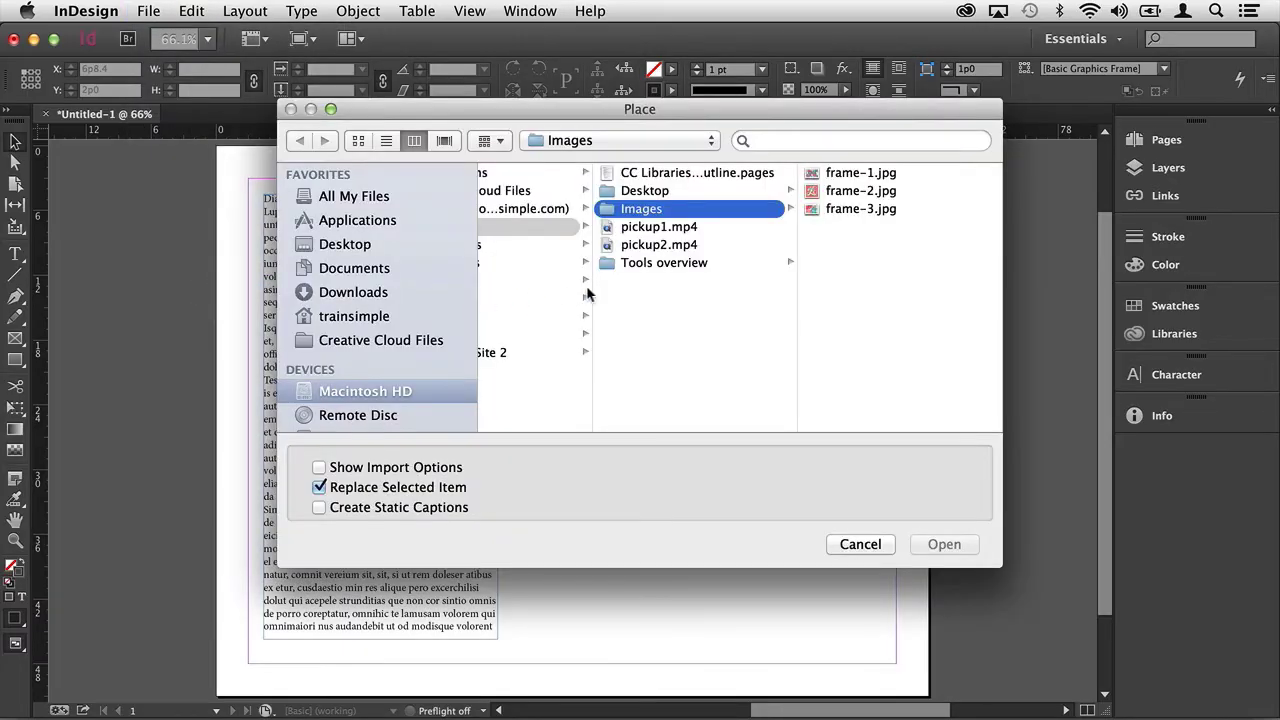
left_click(826, 178)
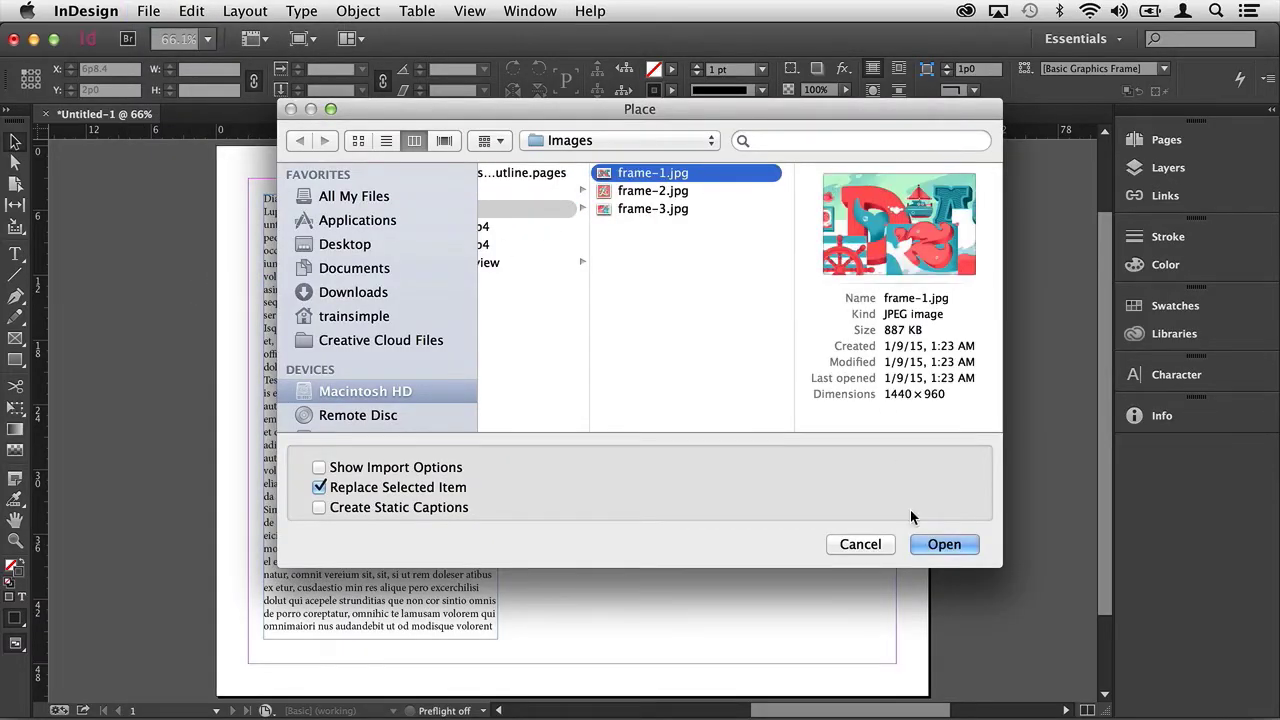
left_click(938, 544)
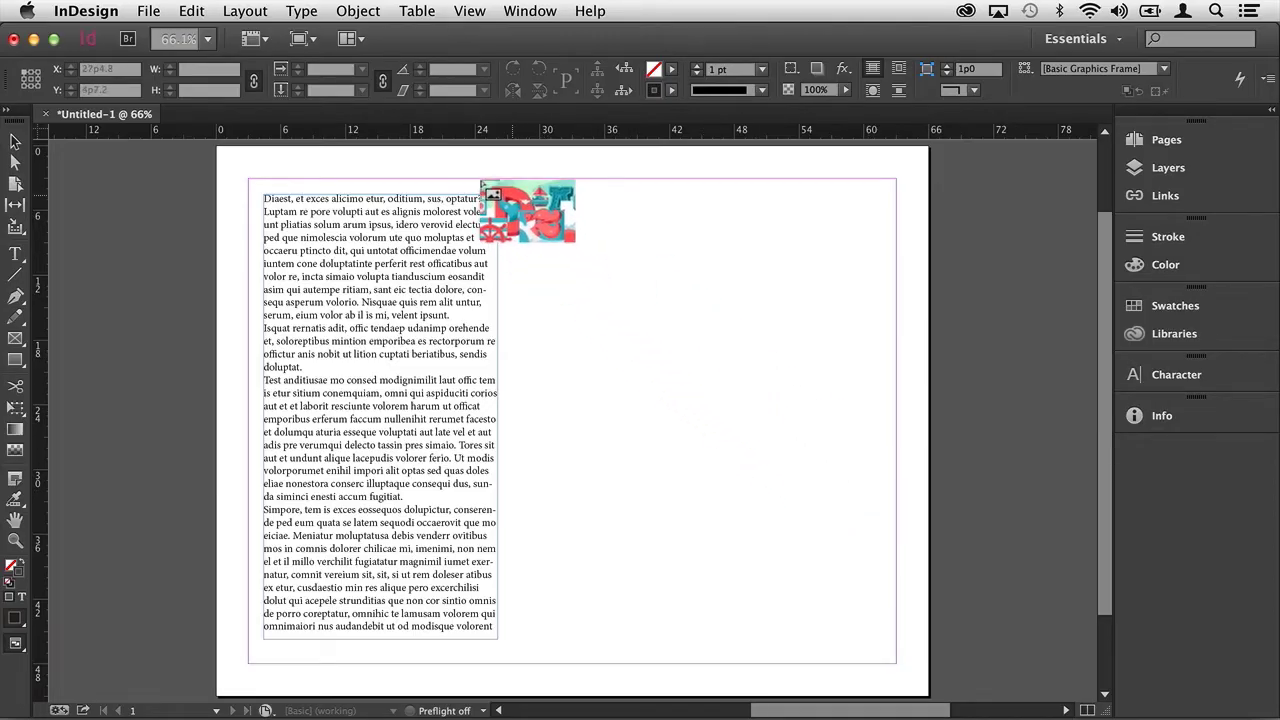
left_click(510, 193)
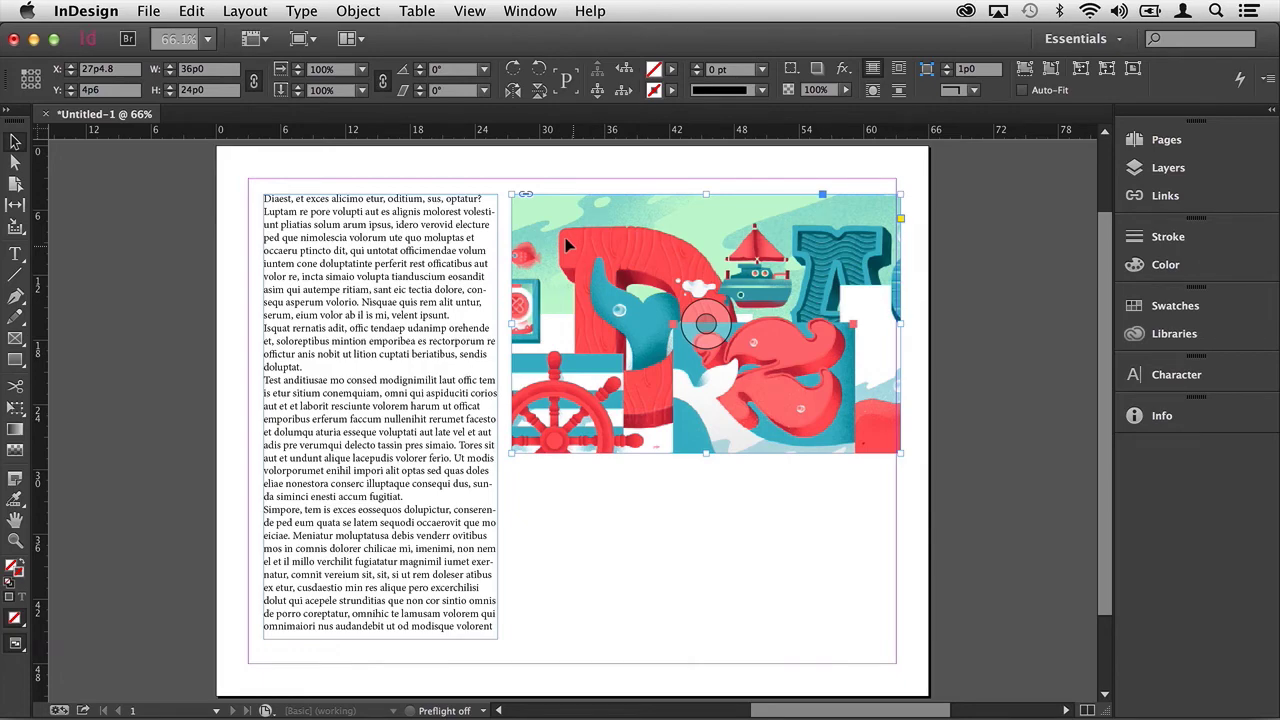
Re-place the image as a 33p9 by 22p6 frame, with the picture filling it proportionally
key("super+z")
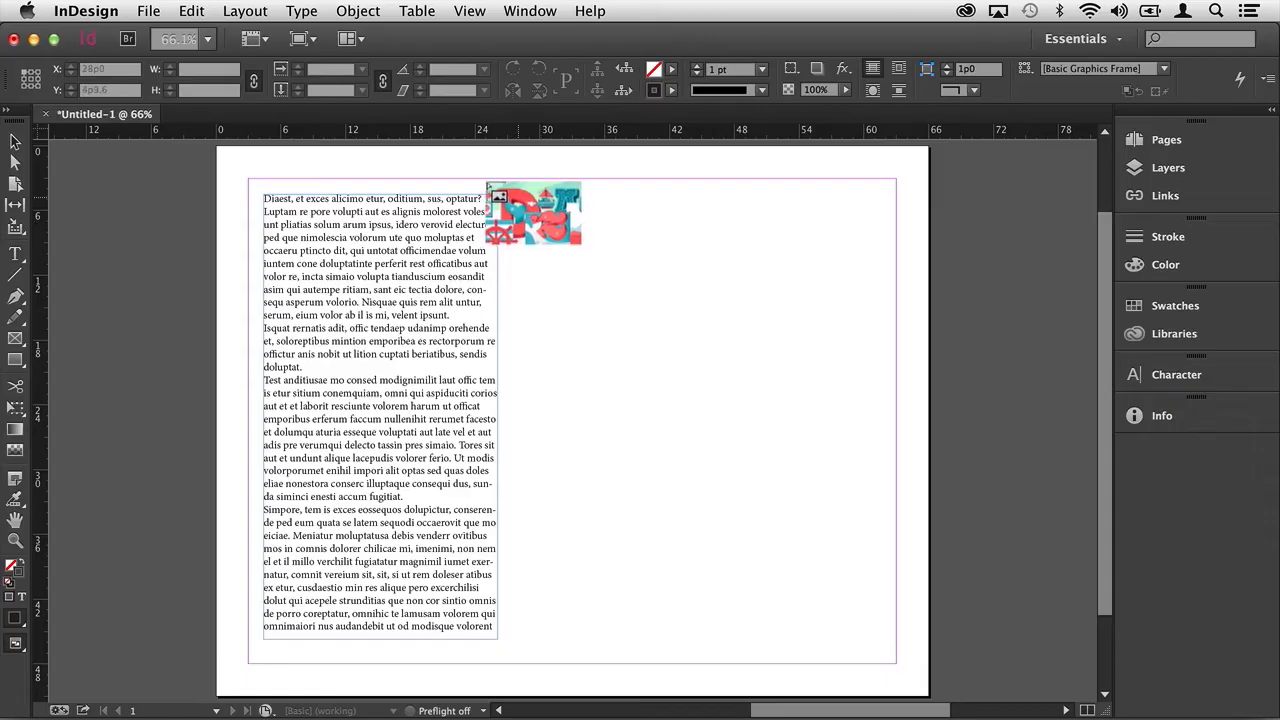
left_click_drag(518, 194, 843, 411)
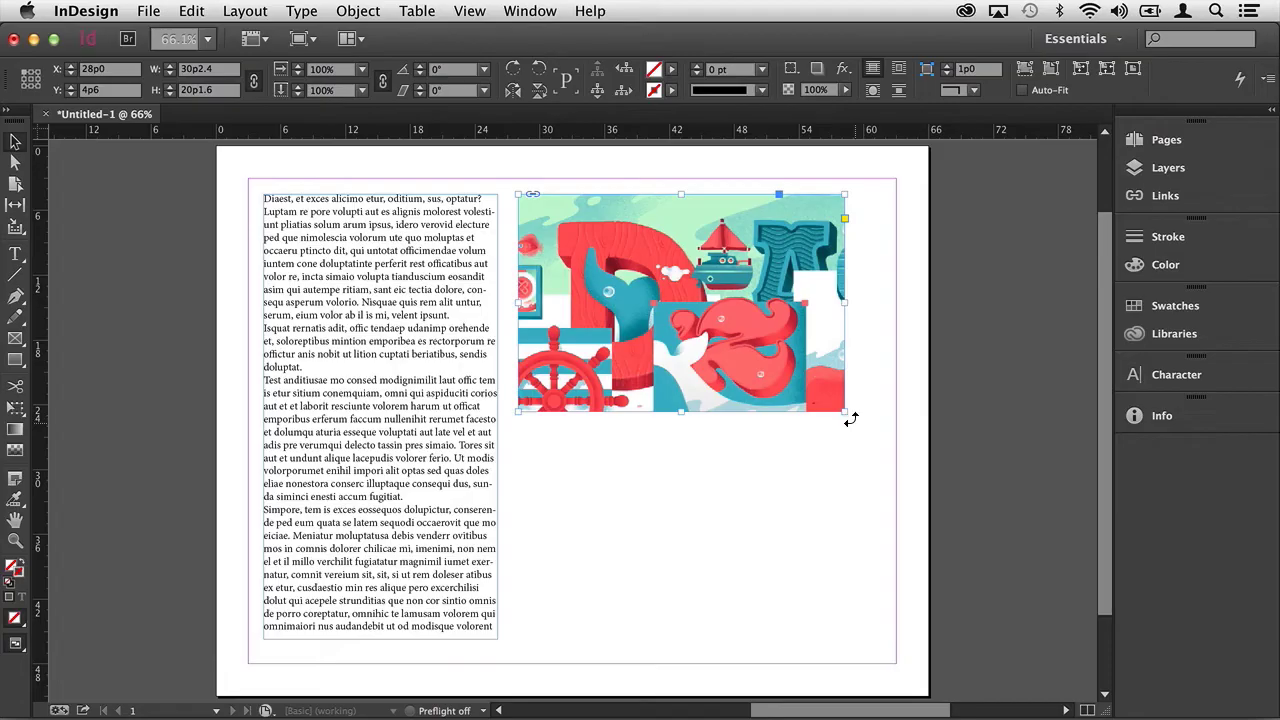
left_click_drag(850, 419, 845, 456)
key("super+z")
left_click_drag(843, 409, 835, 434)
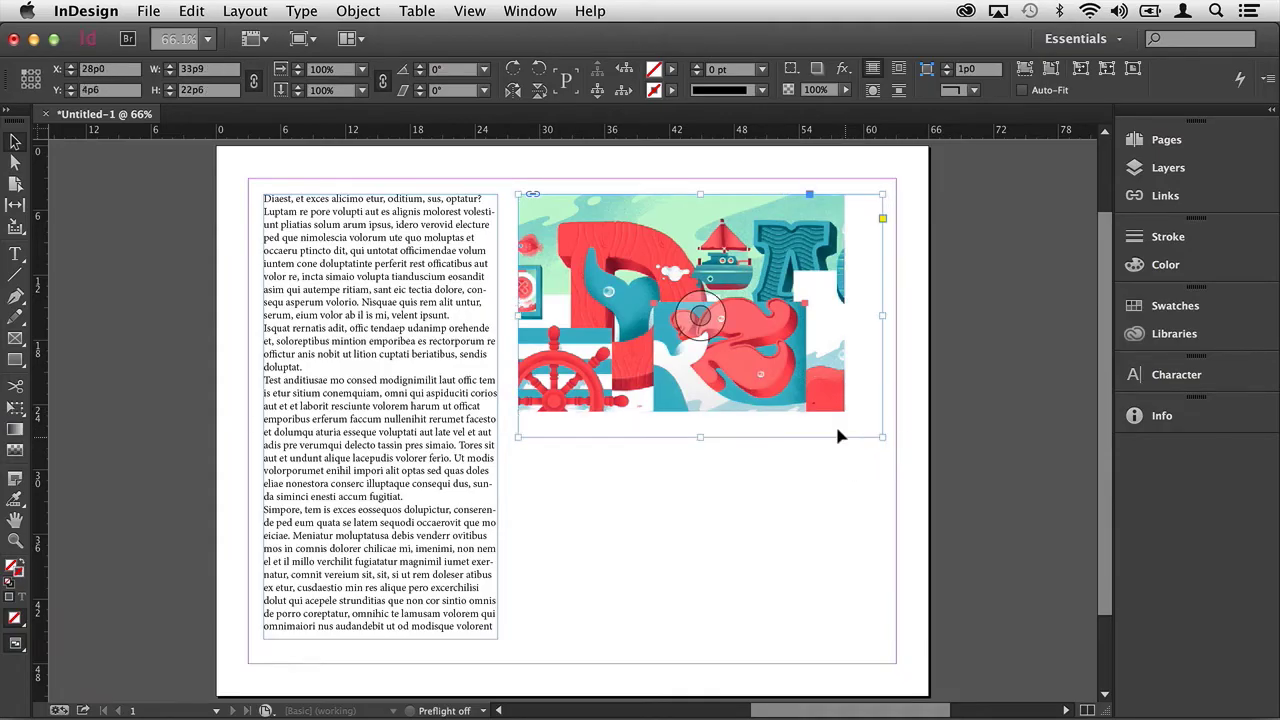
left_click(1024, 70)
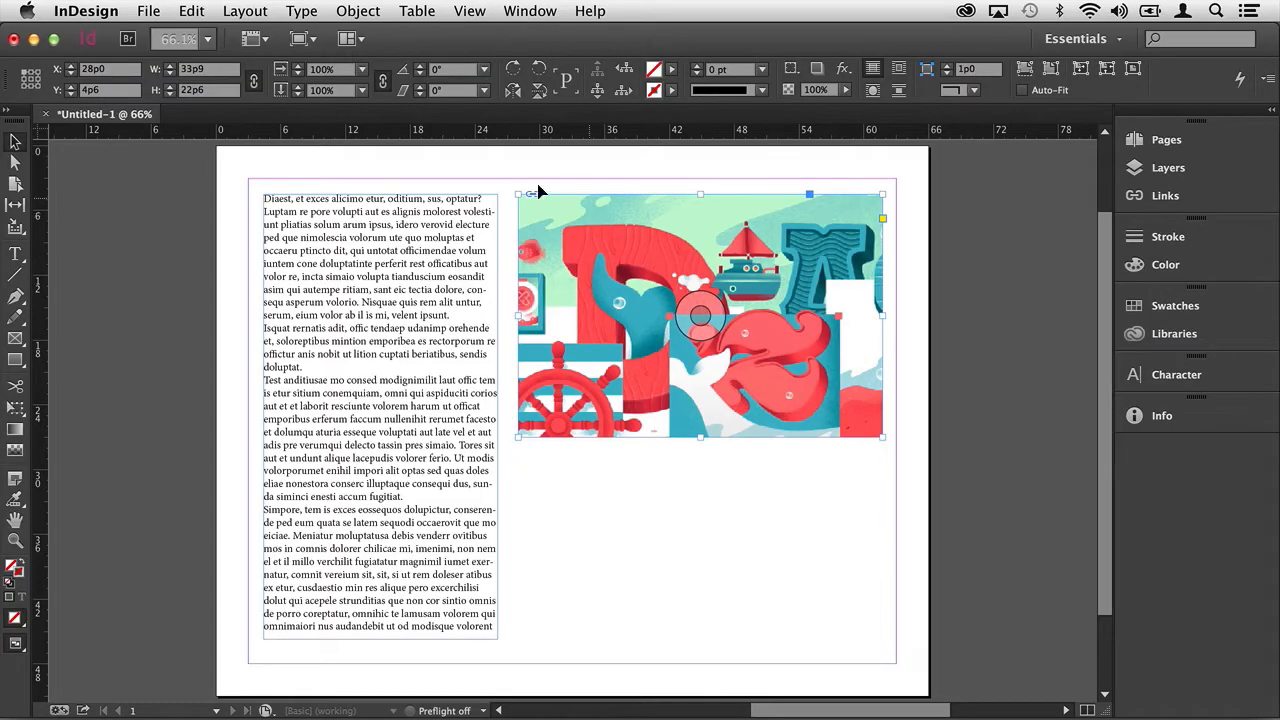
Enter a 5in width with proportions constrained, making the frame 30p0 by 20p0
left_click(209, 70)
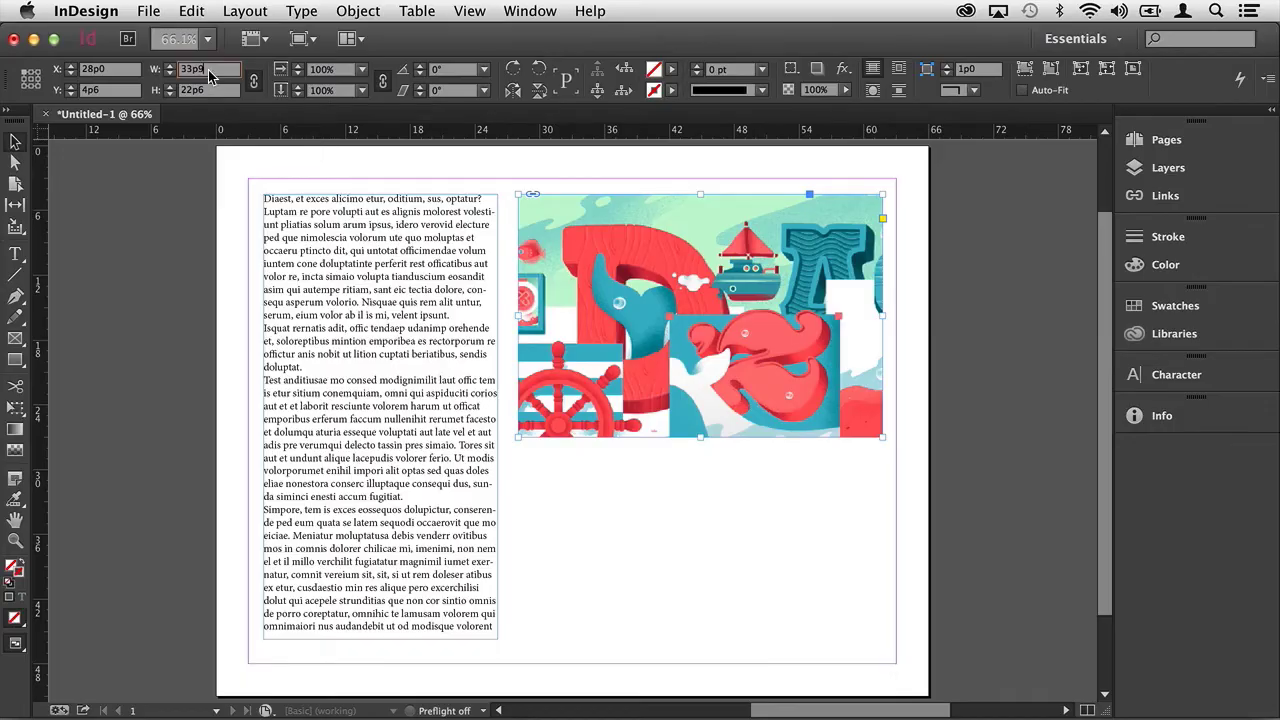
key("BackSpace")
key("BackSpace")
key("BackSpace")
key("BackSpace")
type("5in")
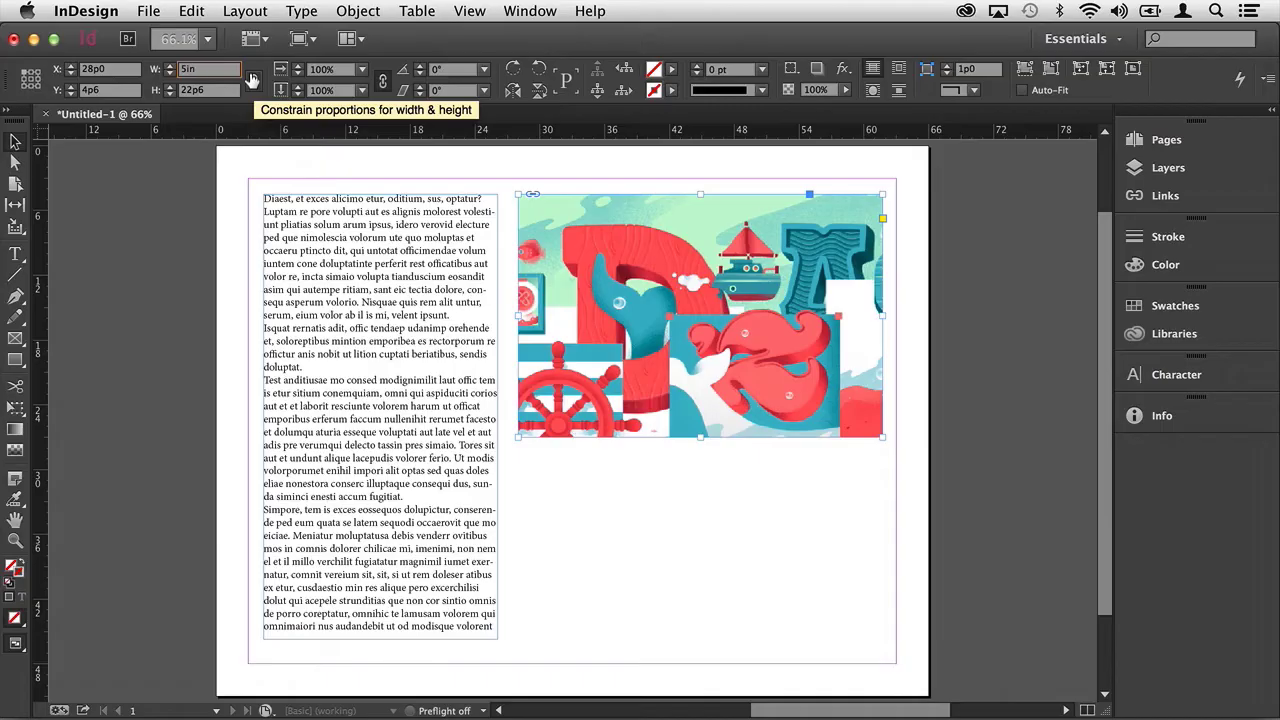
key("Tab")
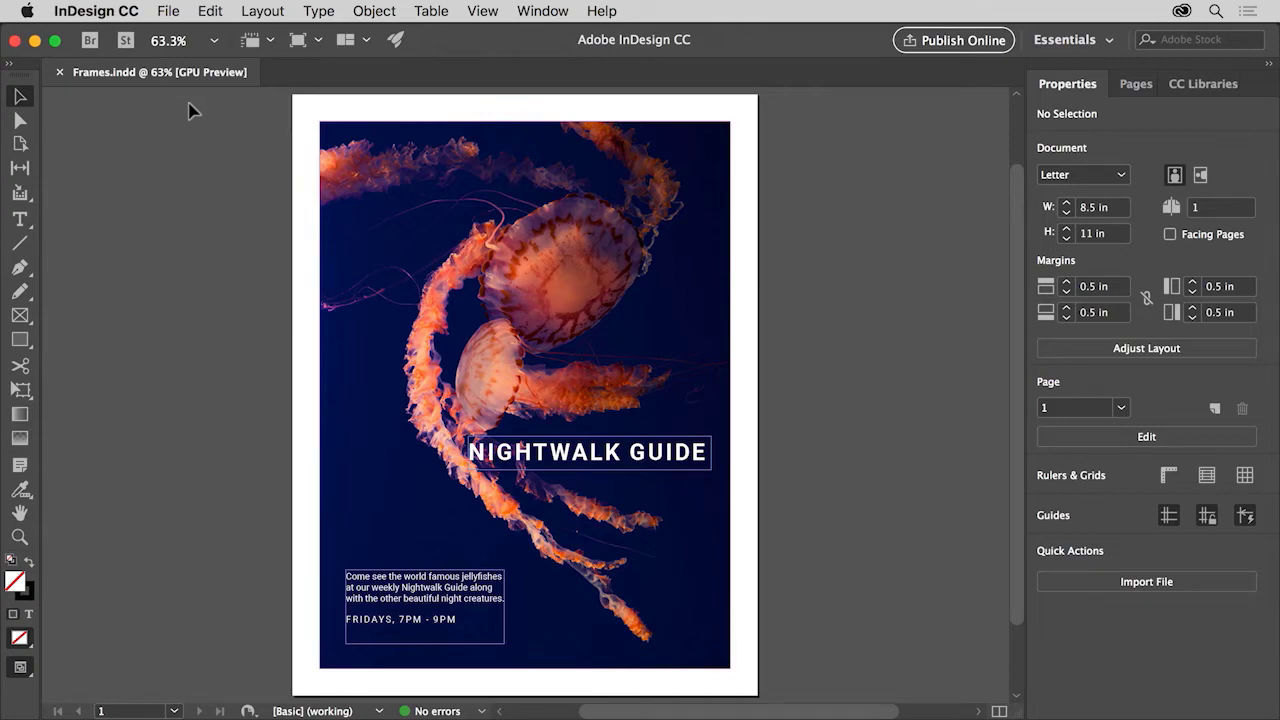
Reveal the Rectangle tool flyout listing the rectangle, ellipse and polygon options
left_click(20, 341)
left_click_drag(20, 341, 152, 403)
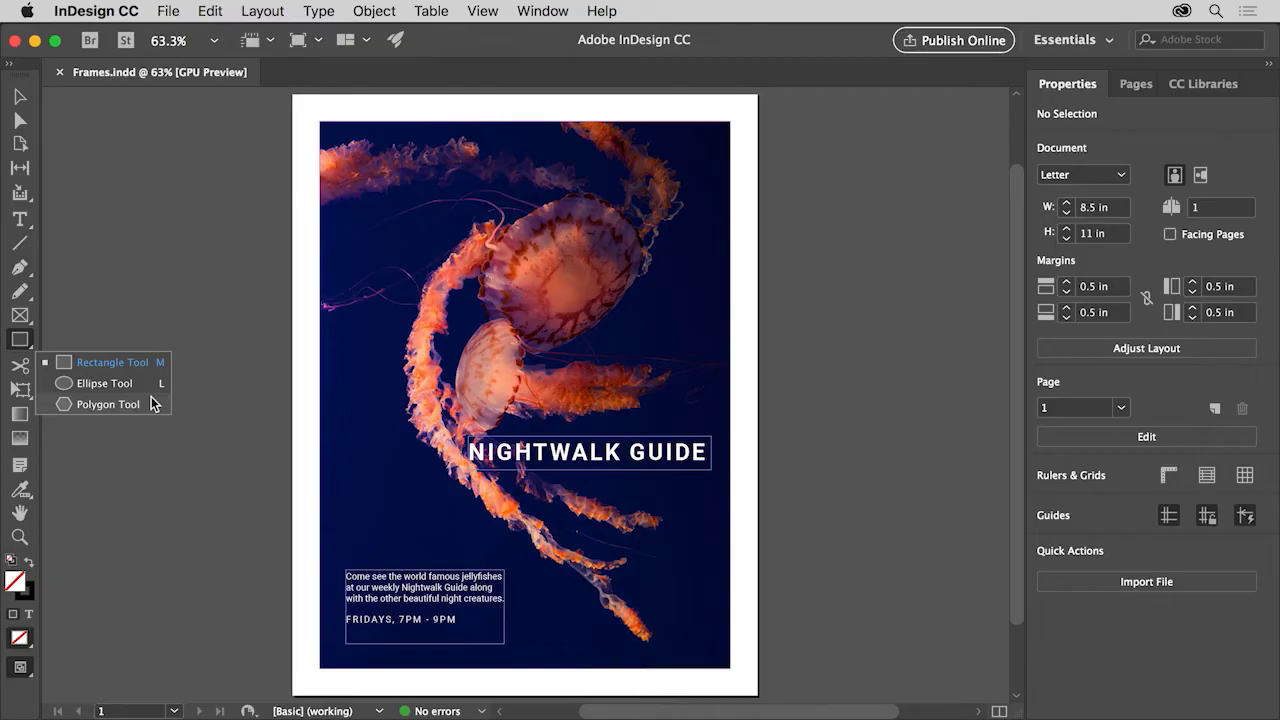
left_click_drag(152, 403, 156, 371)
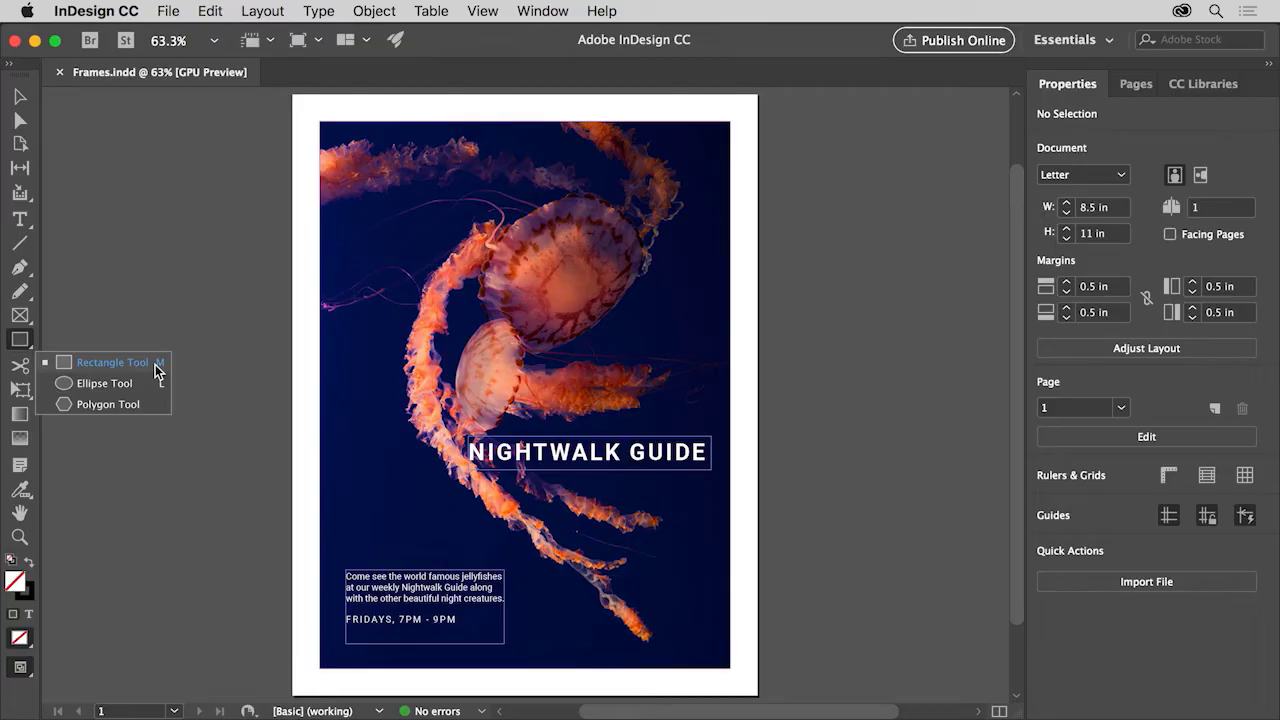
Draw a rectangle about 3.4 by 1.8 inches around the Fridays 7PM–9PM event text
left_click(155, 366)
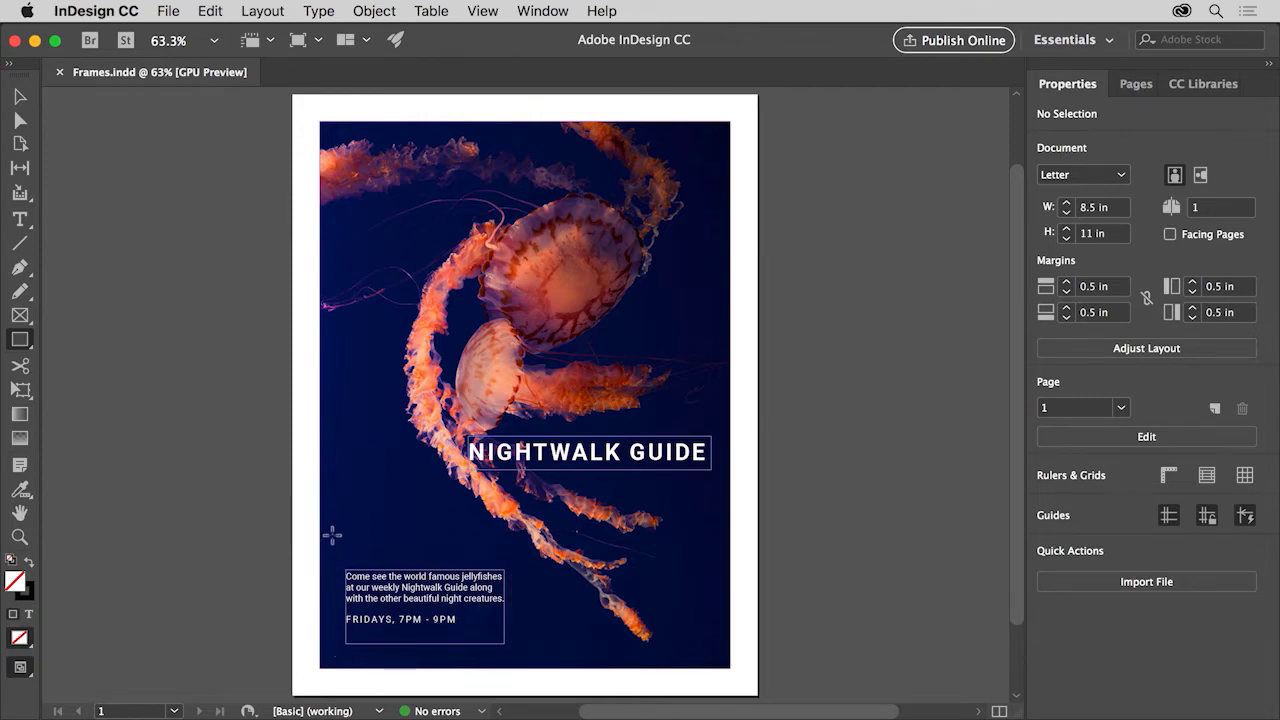
mouse_move(333, 548)
left_mouse_down()
mouse_move(409, 656)
mouse_move(517, 650)
left_mouse_up()
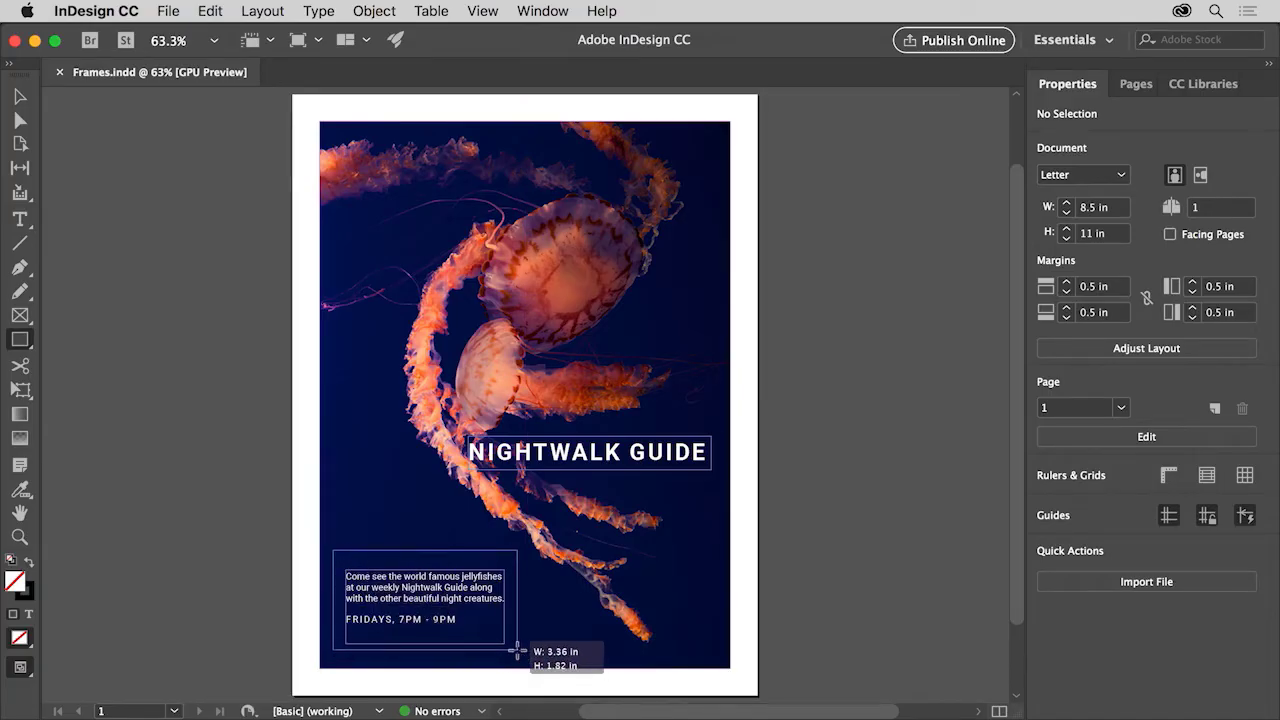
left_click_drag(517, 650, 517, 650)
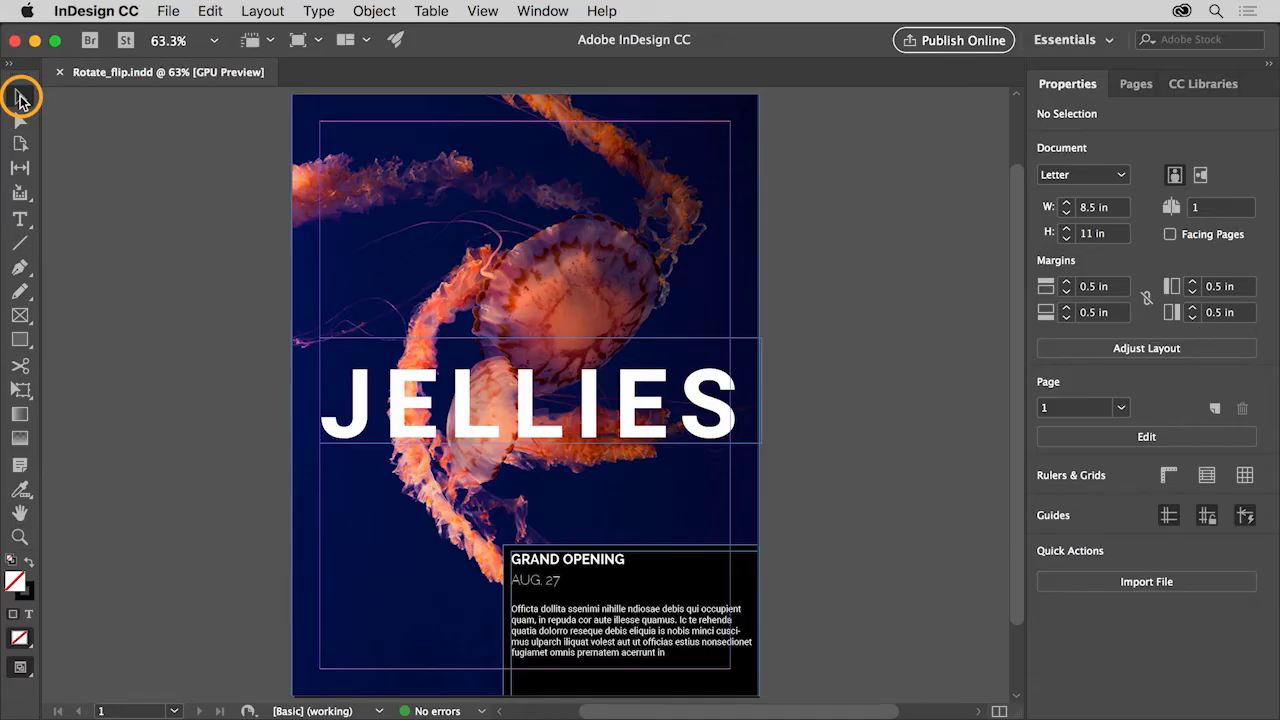
Flip the jellyfish background photo horizontally around its centre reference point
left_click(325, 190)
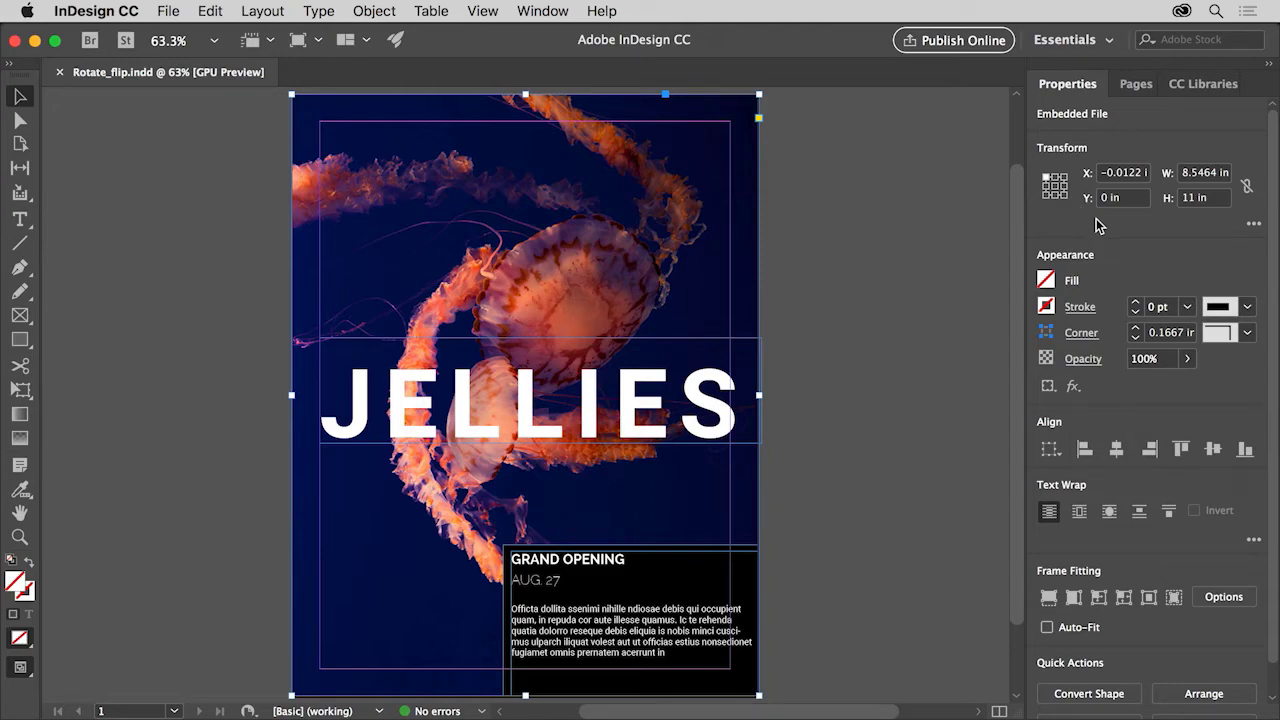
left_click(1251, 228)
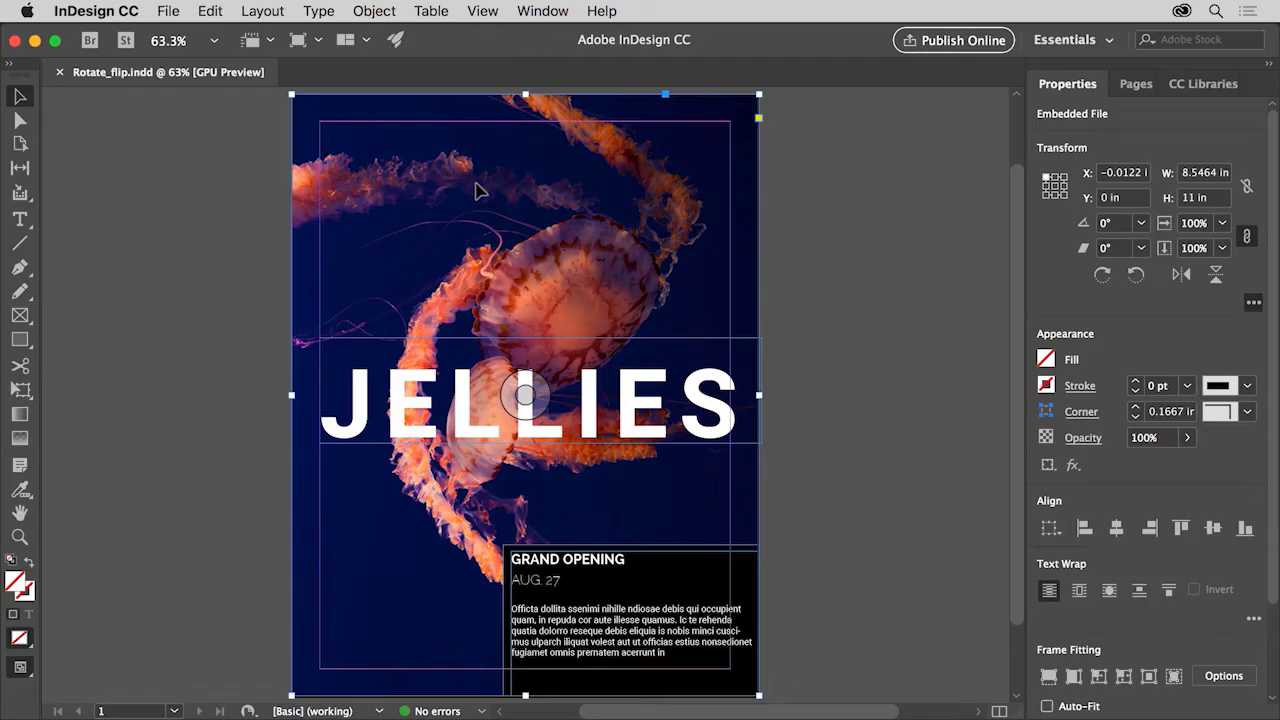
left_click(1056, 186)
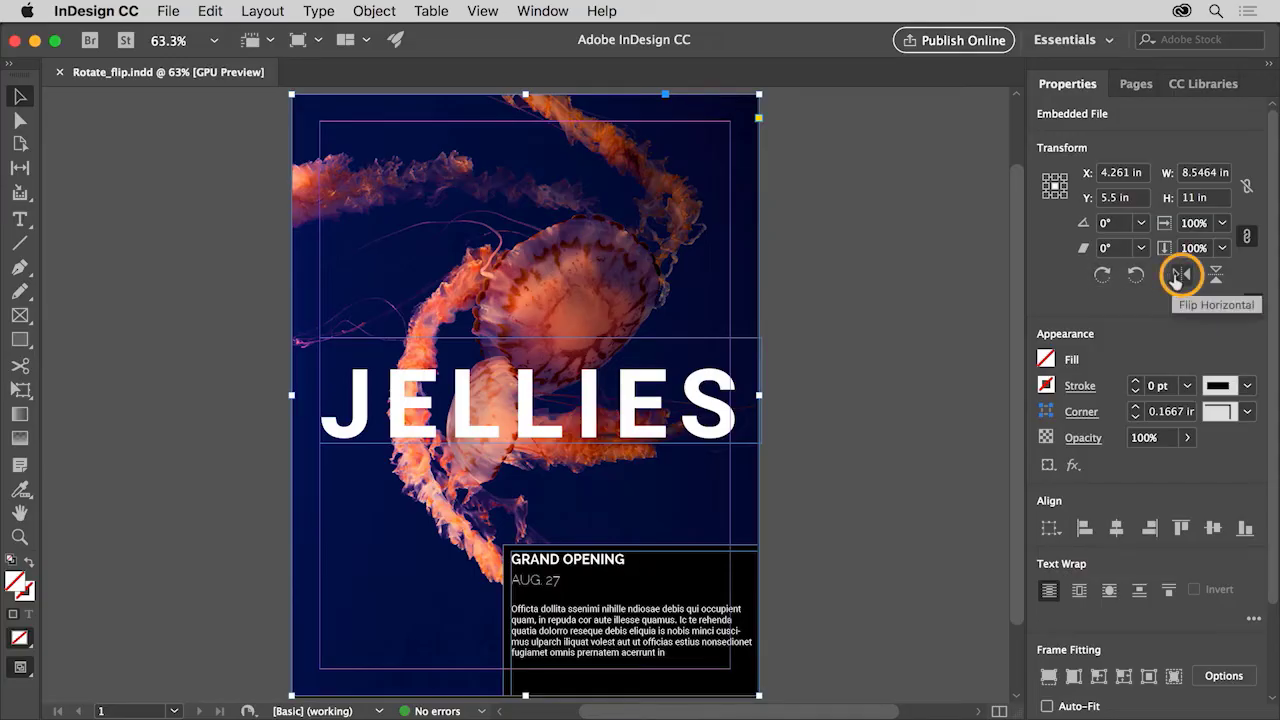
left_click(1177, 278)
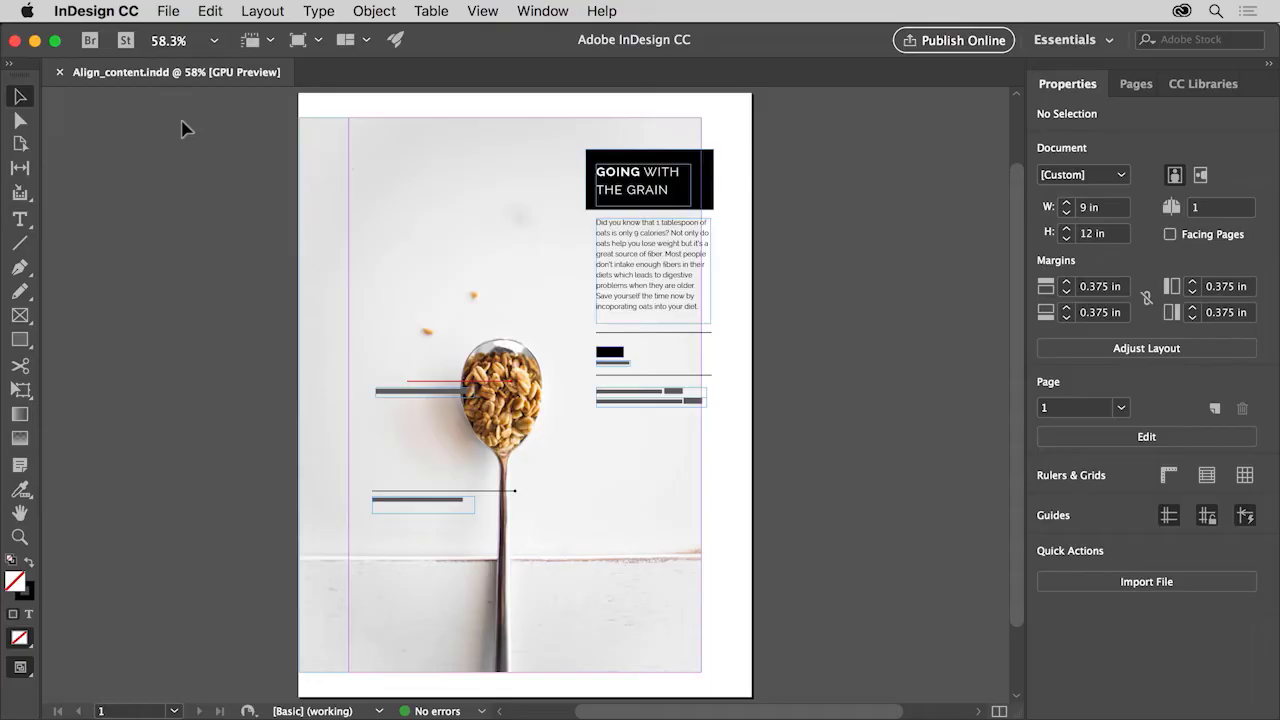
Fit the page in the window, then zoom to about 117% on the spoon and callouts
left_click(480, 12)
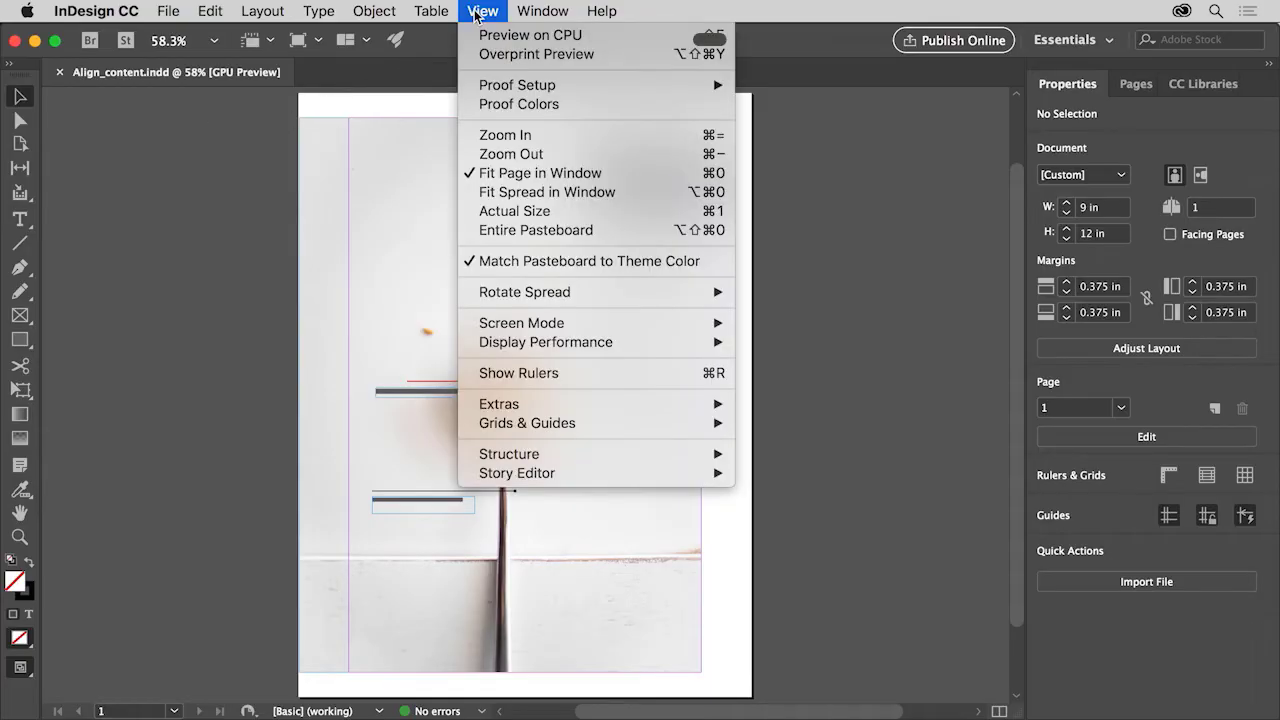
left_click(616, 174)
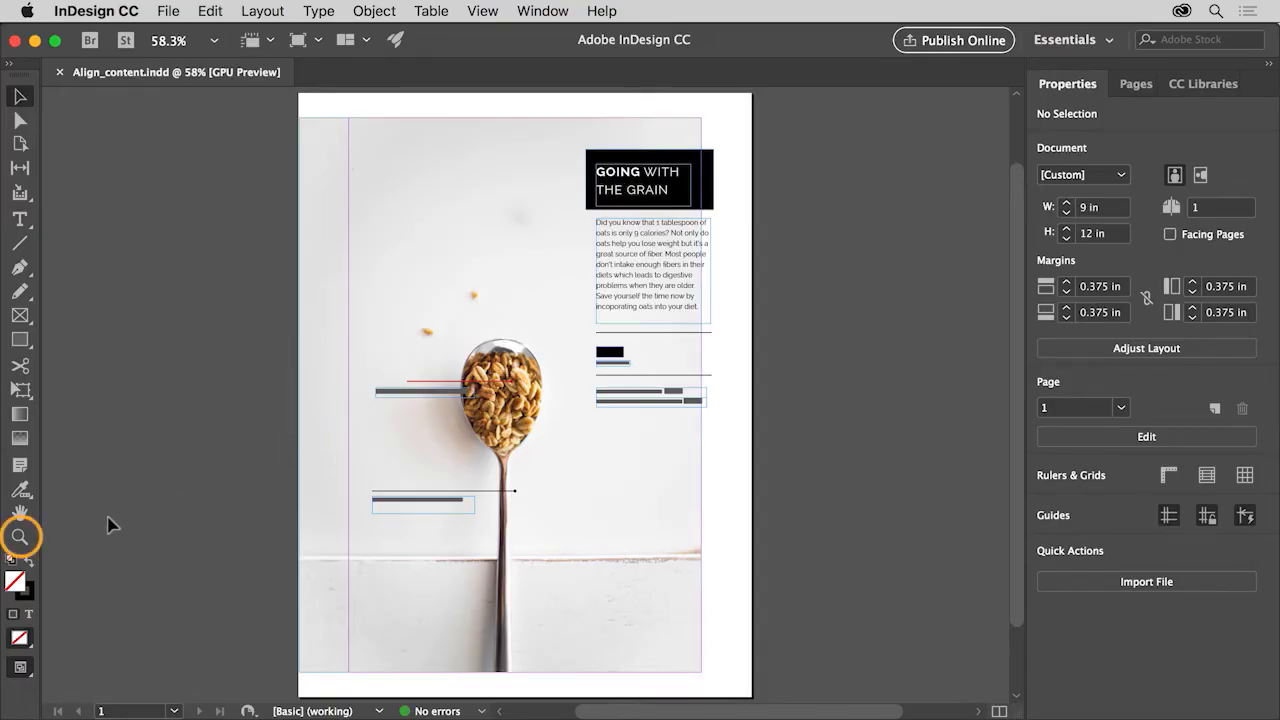
left_click(20, 538)
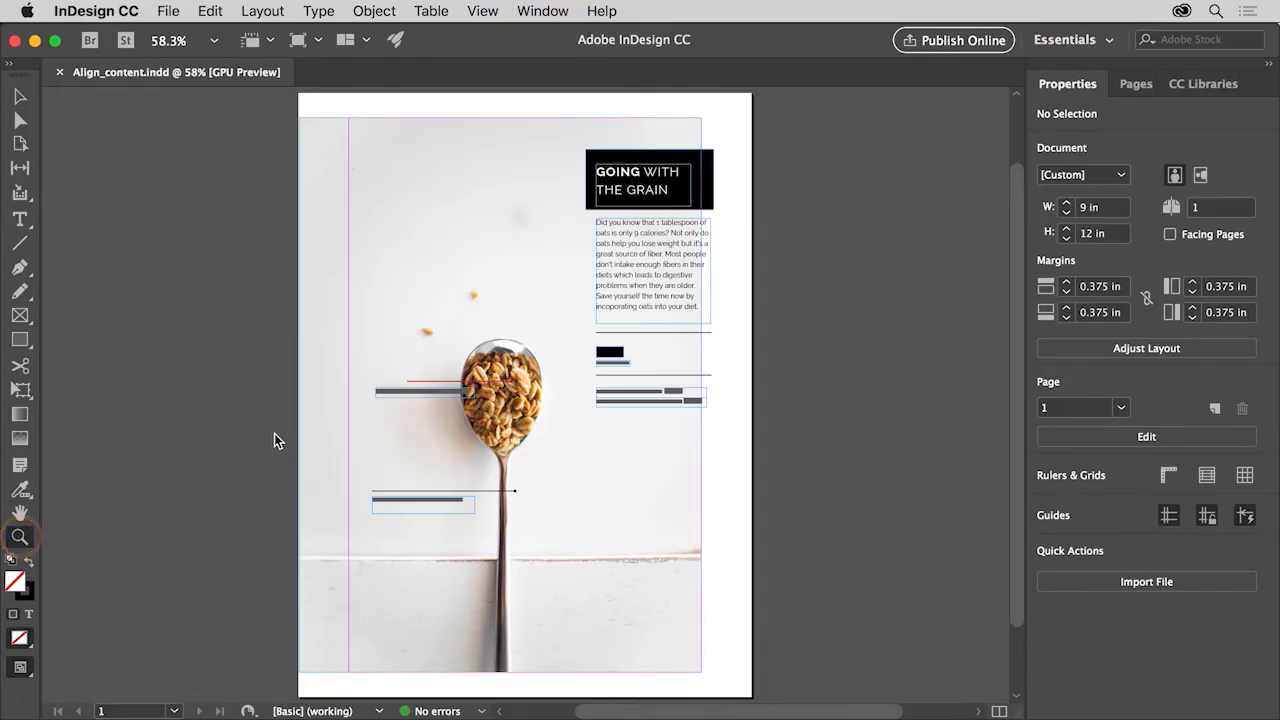
left_click(325, 414)
left_click_drag(363, 417, 446, 430)
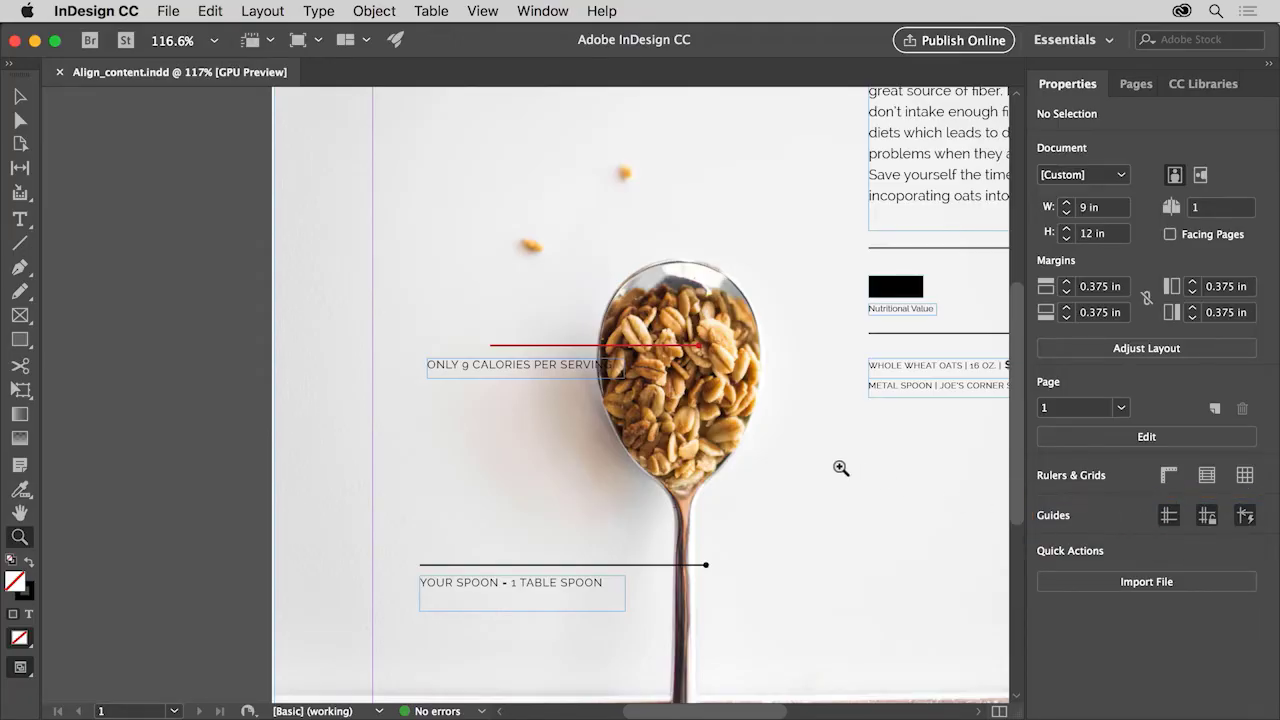
Drag the ONLY 9 CALORIES PER SERVING label to a new position beside the spoon
left_click(21, 97)
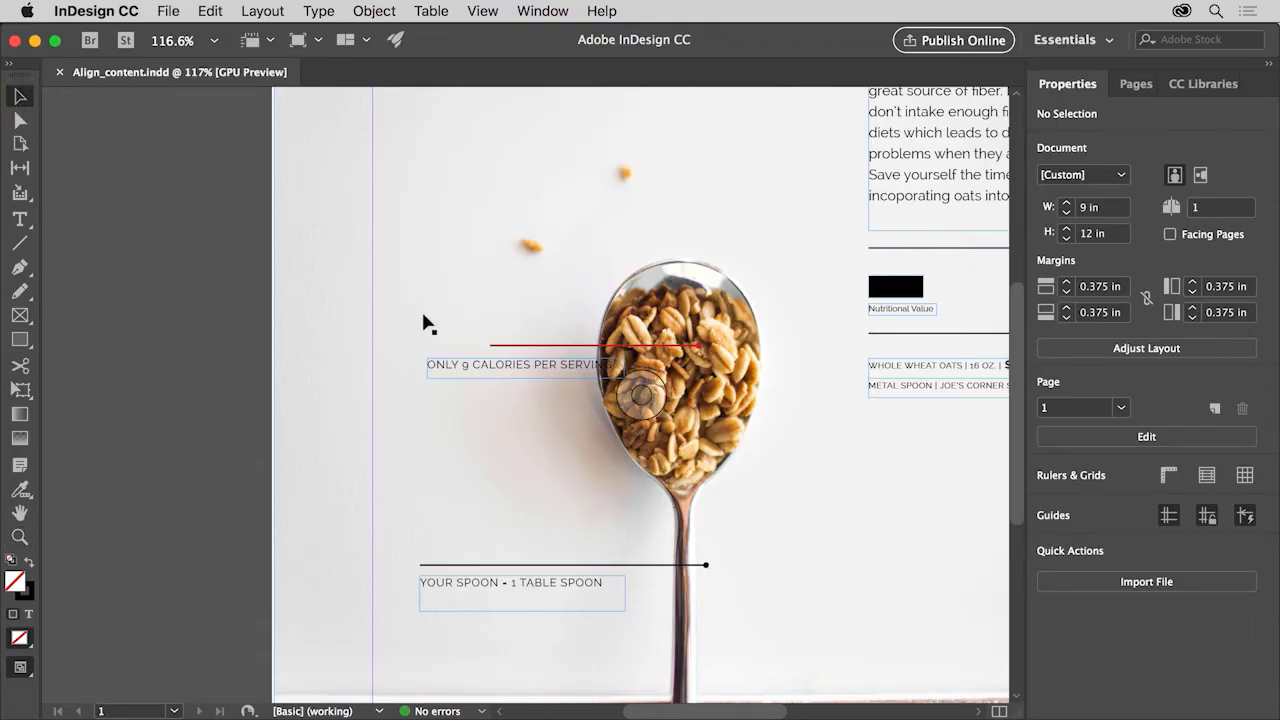
left_click(463, 368)
left_click_drag(463, 368, 519, 372)
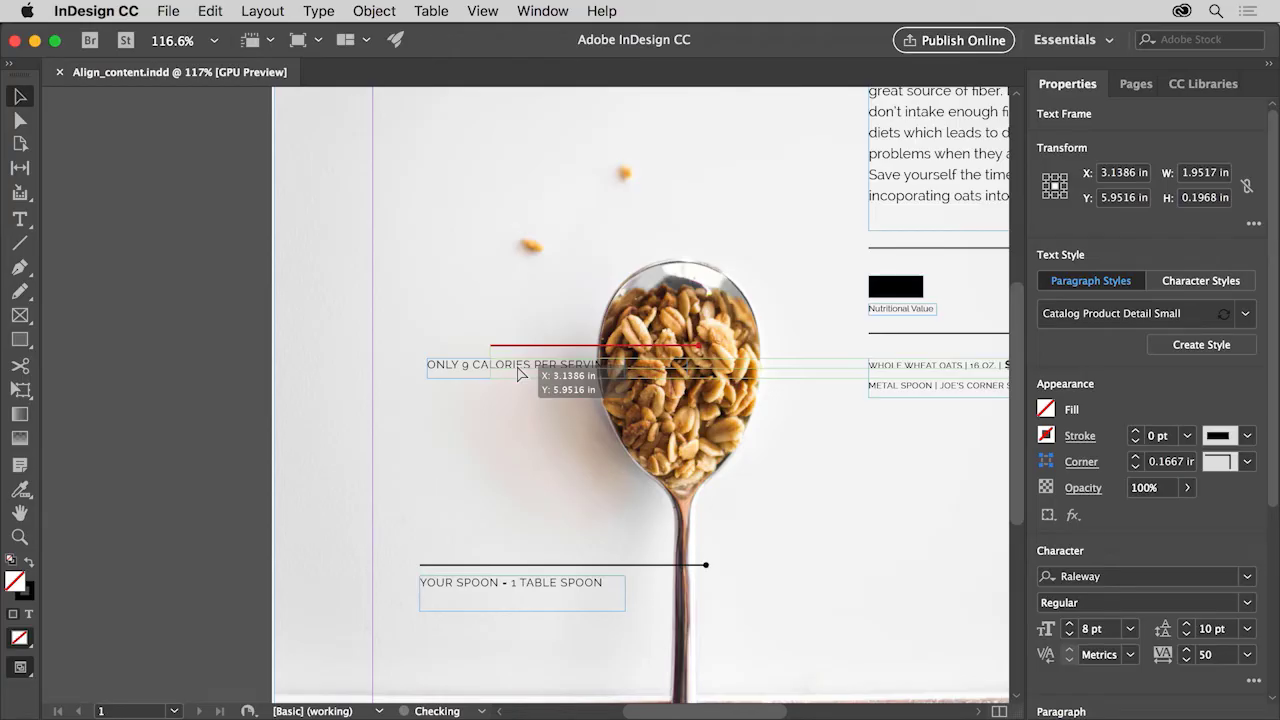
left_click_drag(519, 372, 519, 372)
left_click_drag(519, 372, 519, 371)
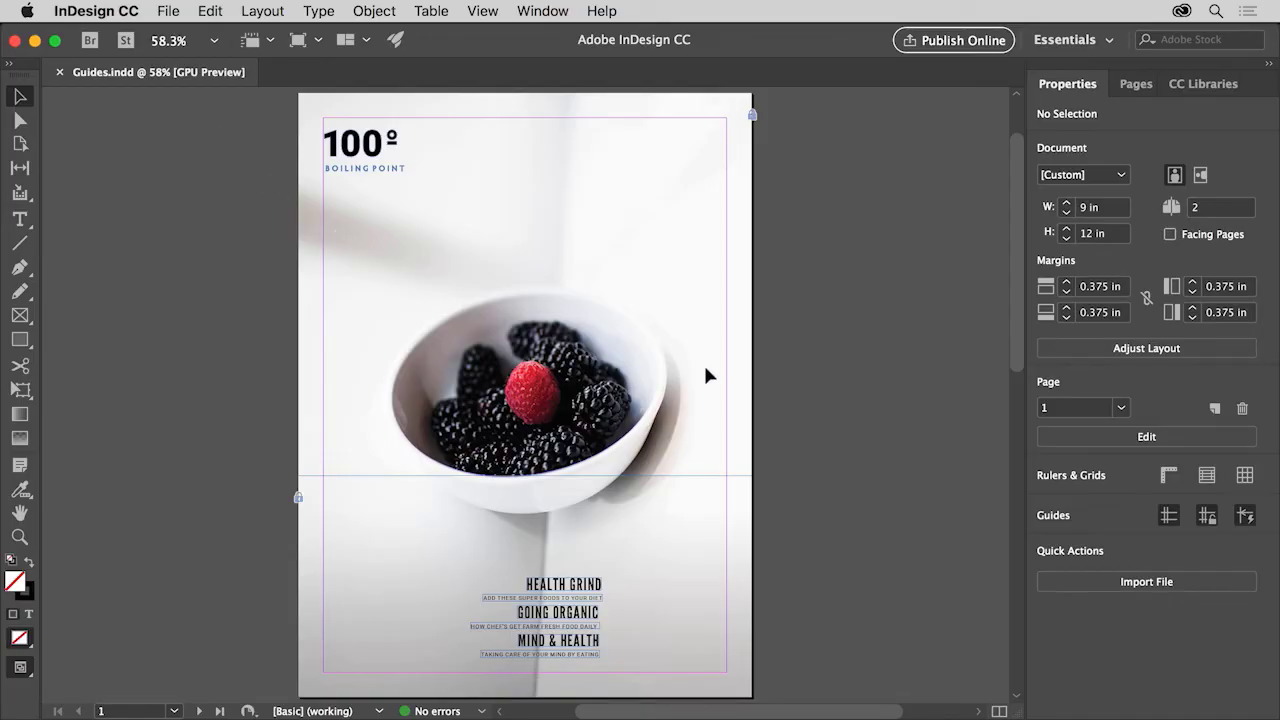
Show rulers around the berries layout and confirm their units remain Inches
left_click(1168, 476)
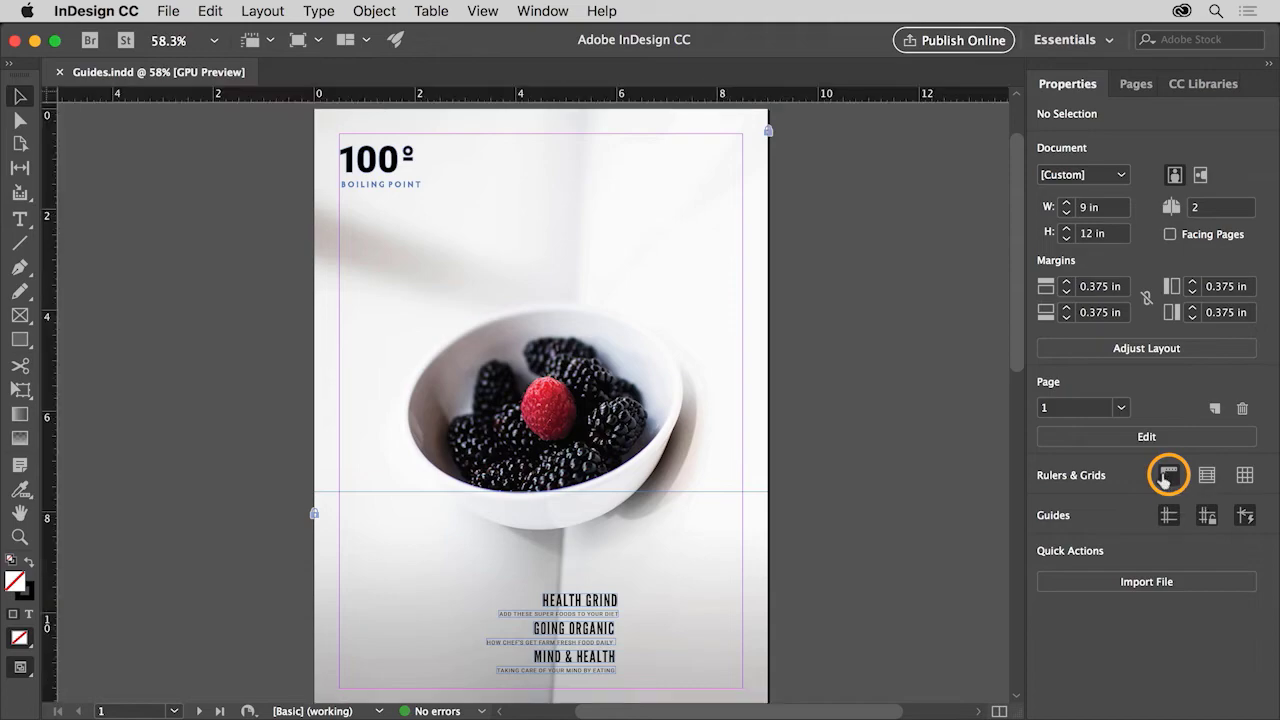
right_click(50, 287)
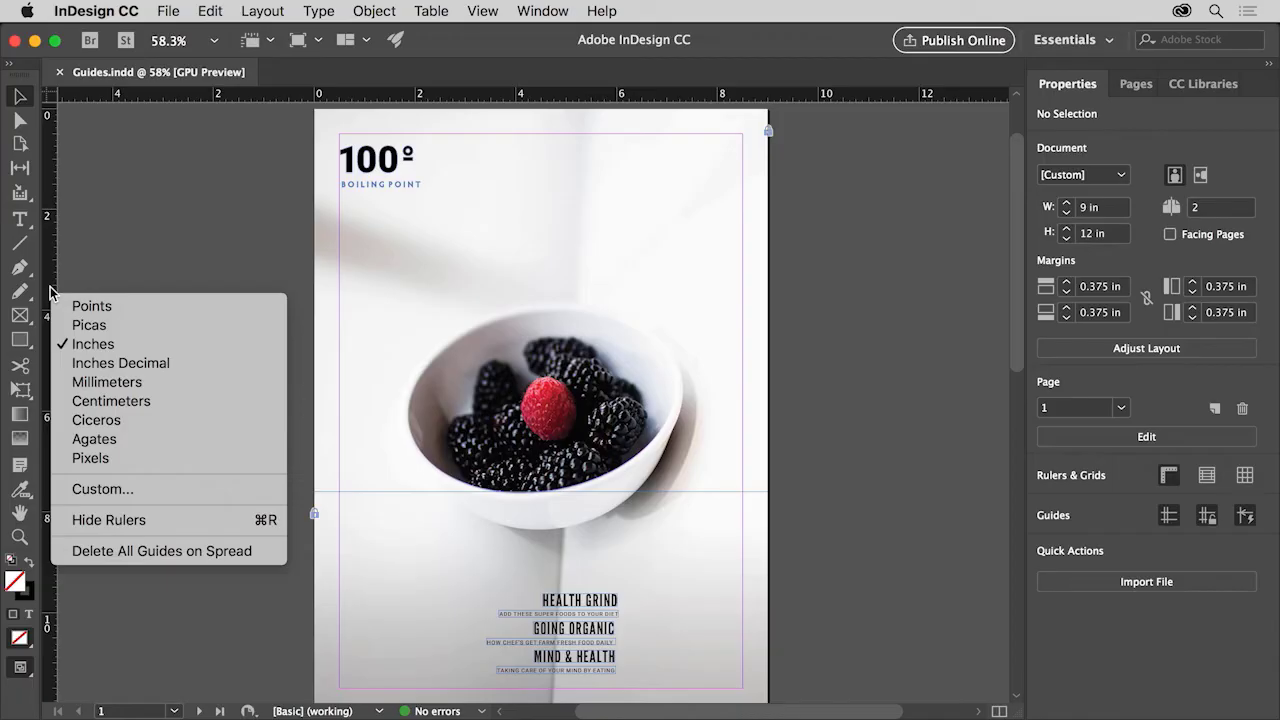
left_click(250, 116)
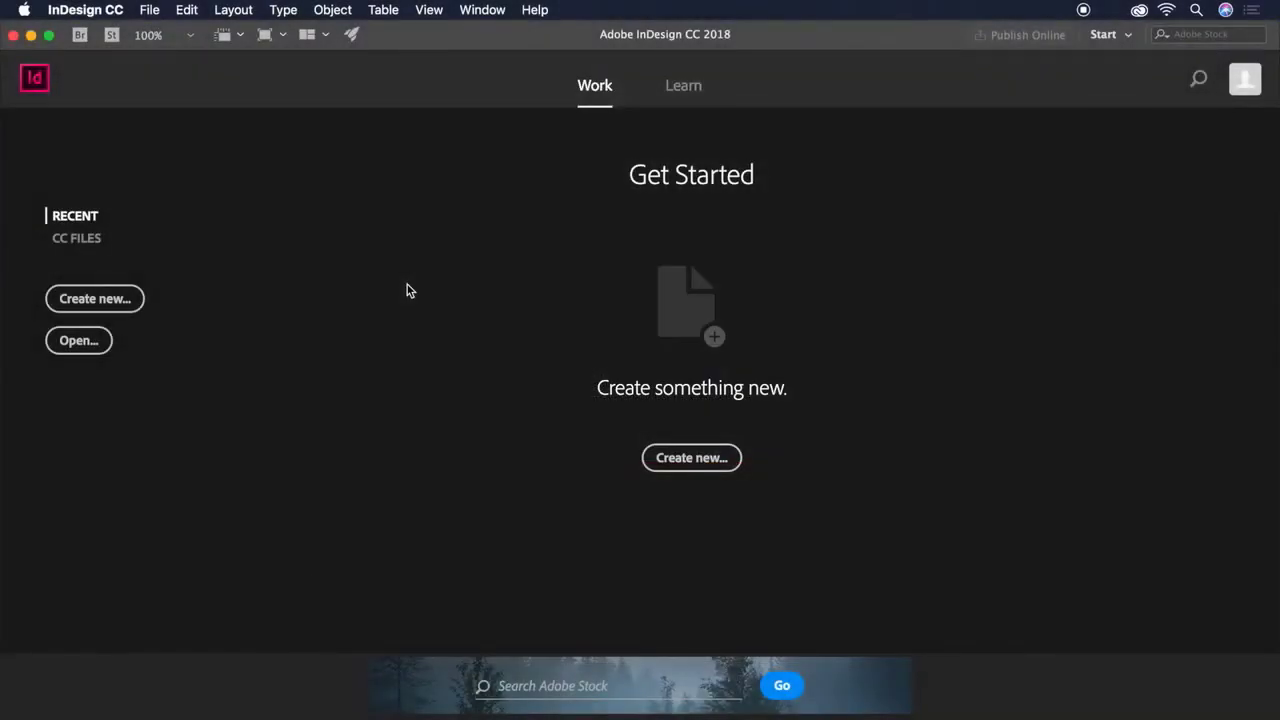
Create a new Print document in inches, landscape 11 × 8.5 in, 2 pages, facing pages off
left_click(148, 12)
mouse_move(168, 31)
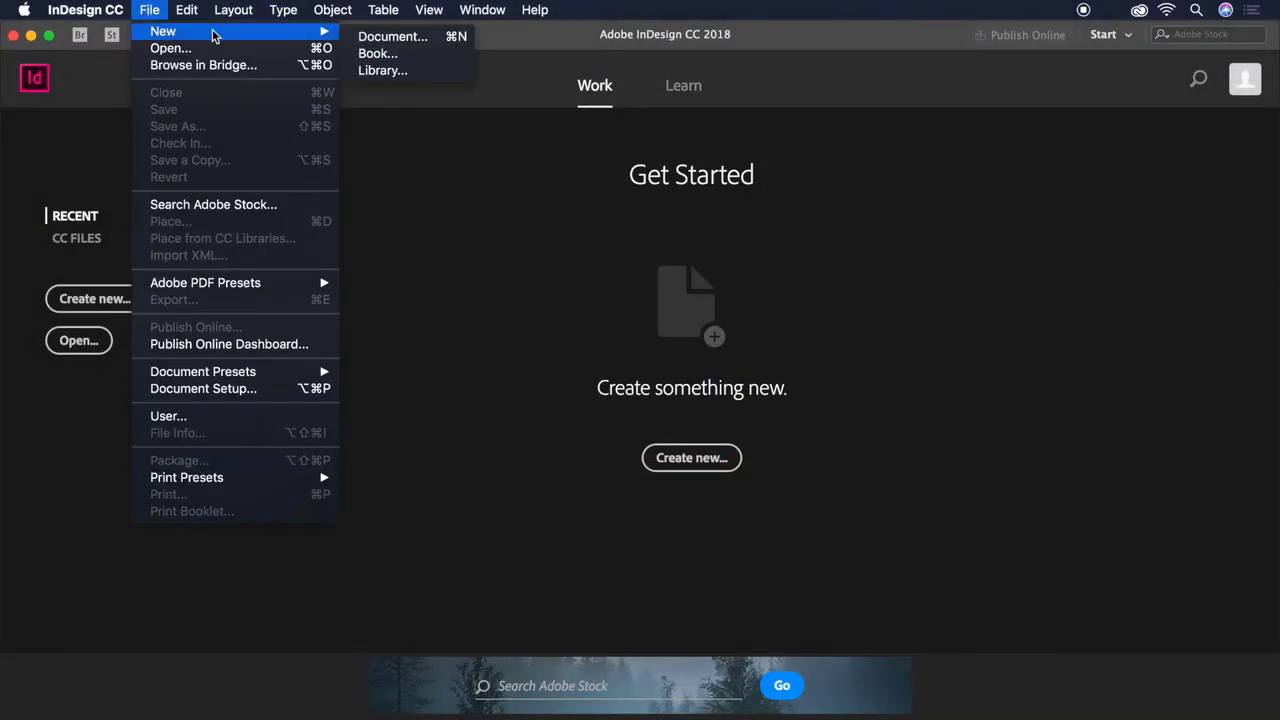
left_click(364, 37)
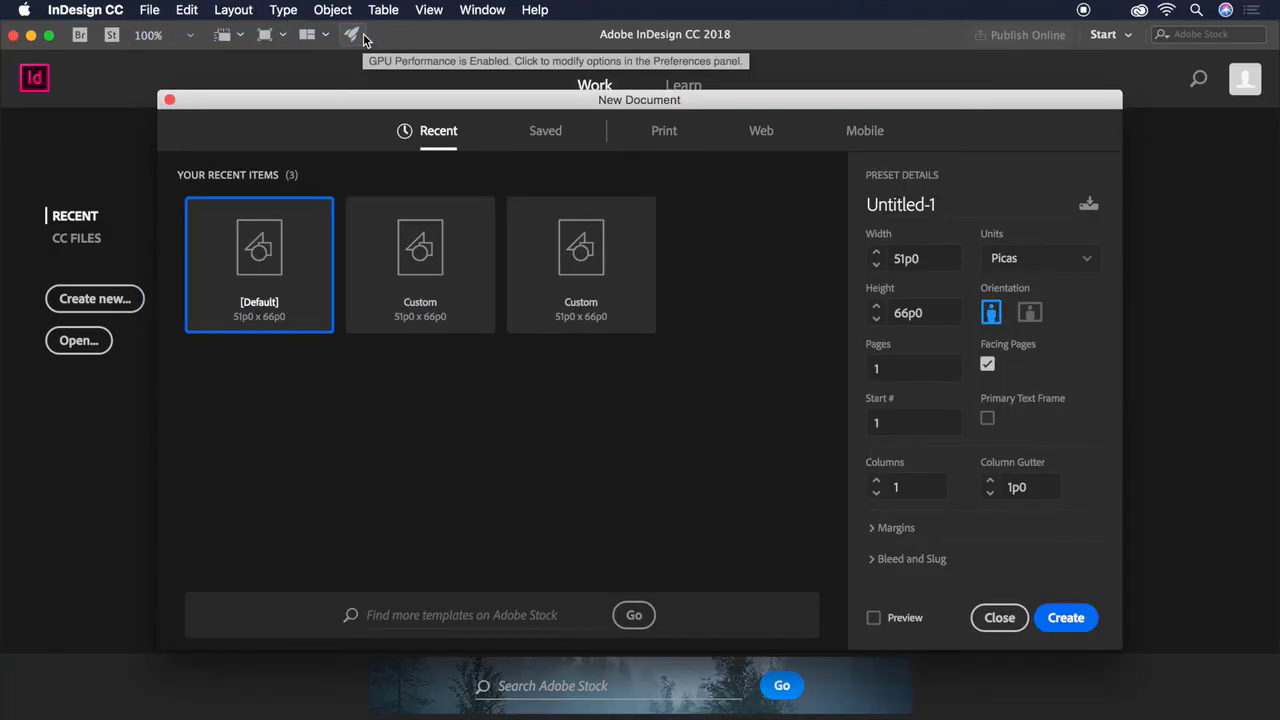
left_click(658, 134)
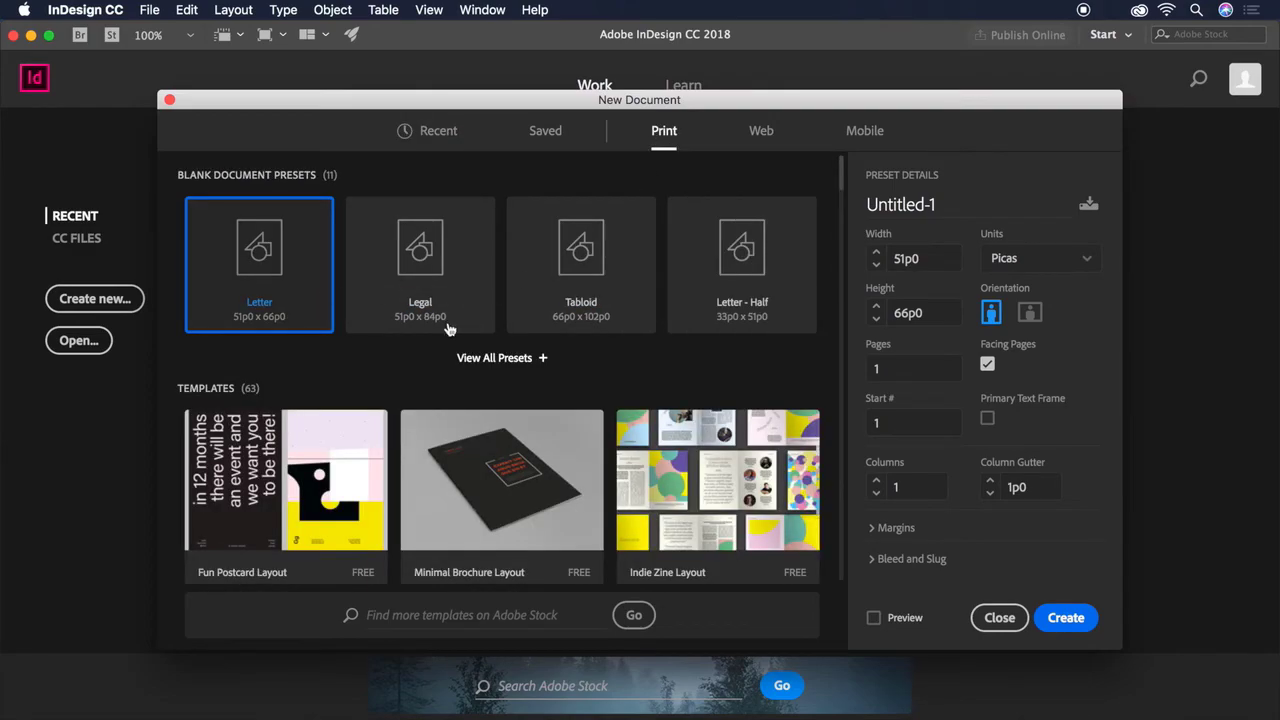
left_click(1074, 266)
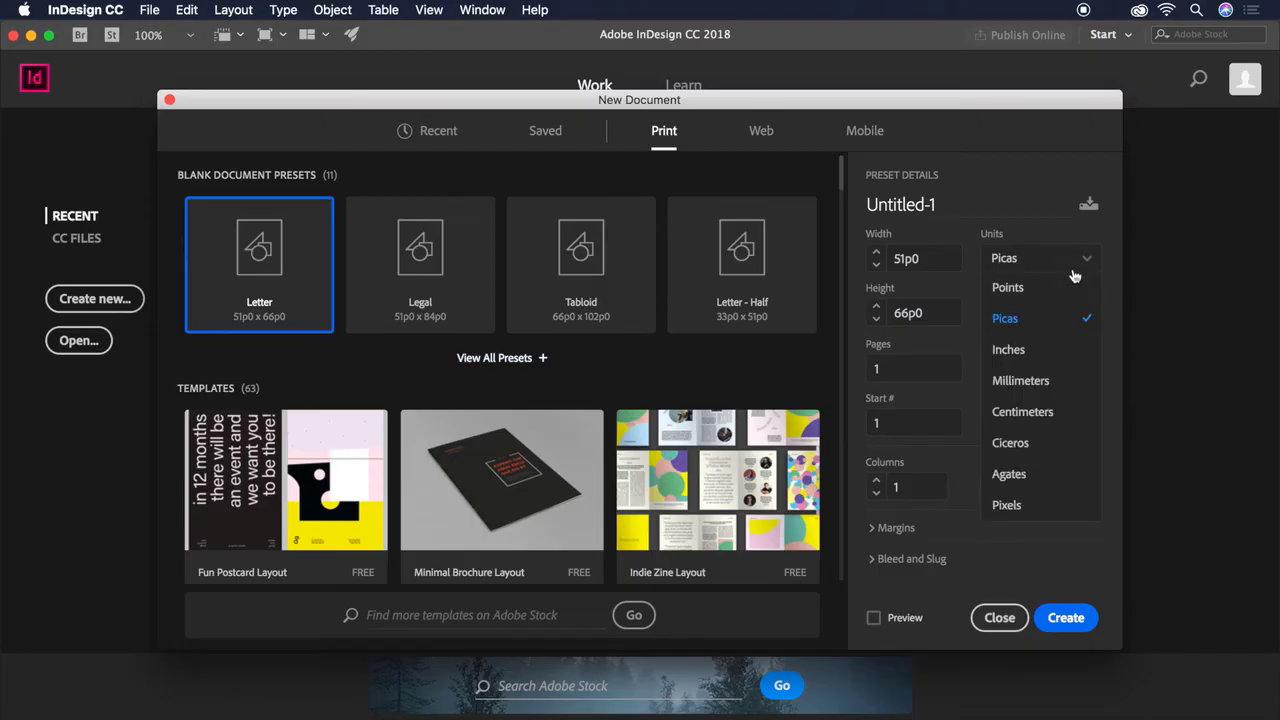
left_click(1046, 350)
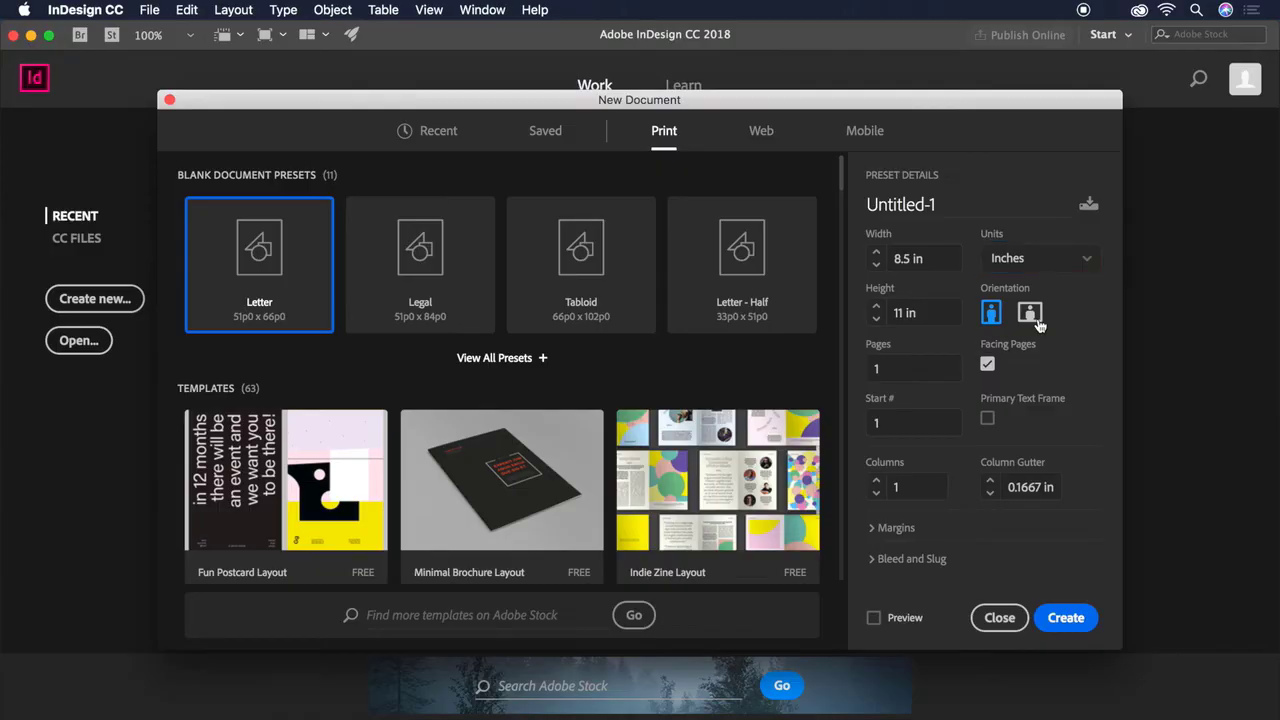
left_click(1031, 314)
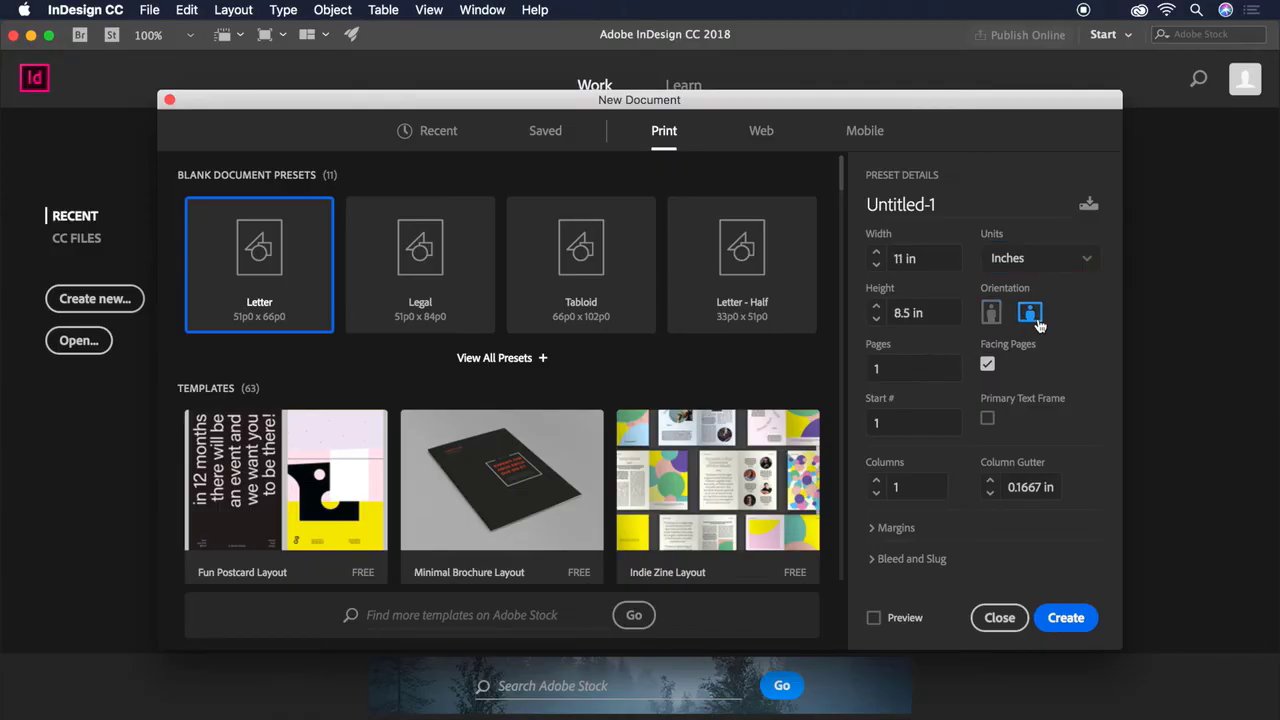
left_click(940, 364)
type("2")
left_click(987, 366)
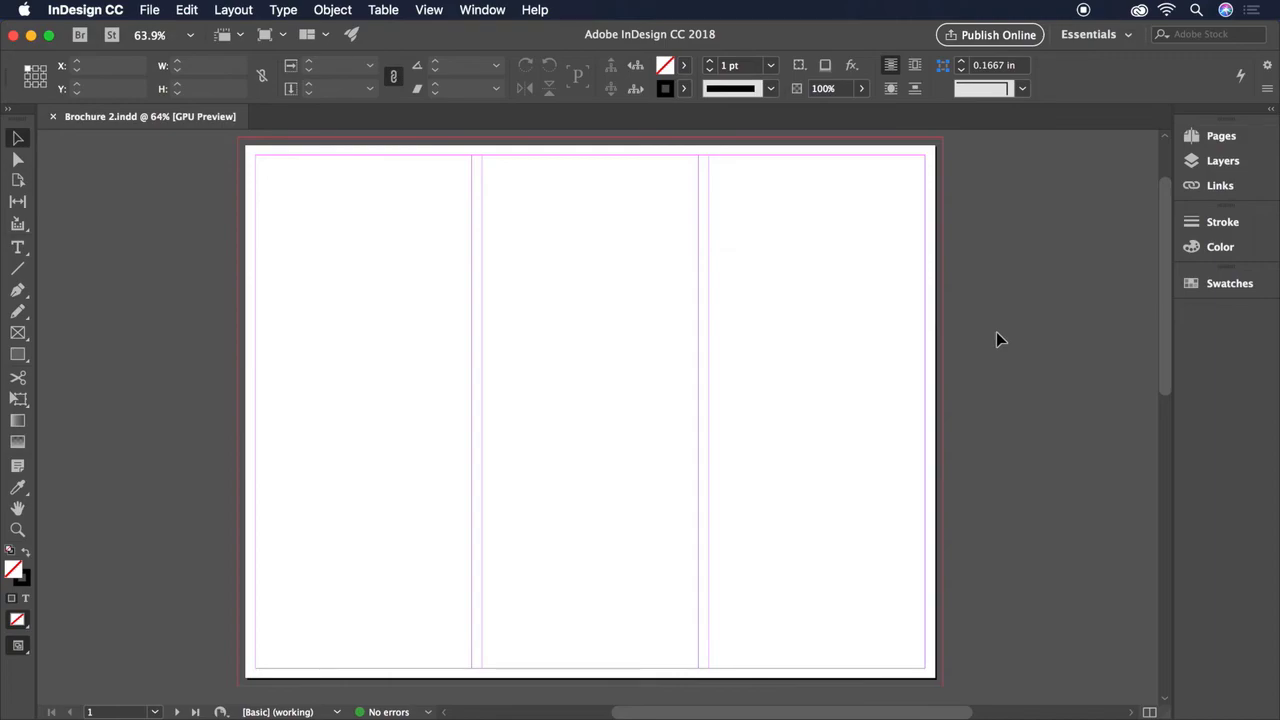
Show rulers via the View menu and drag a horizontal guide down to 3.25 in
left_click(440, 12)
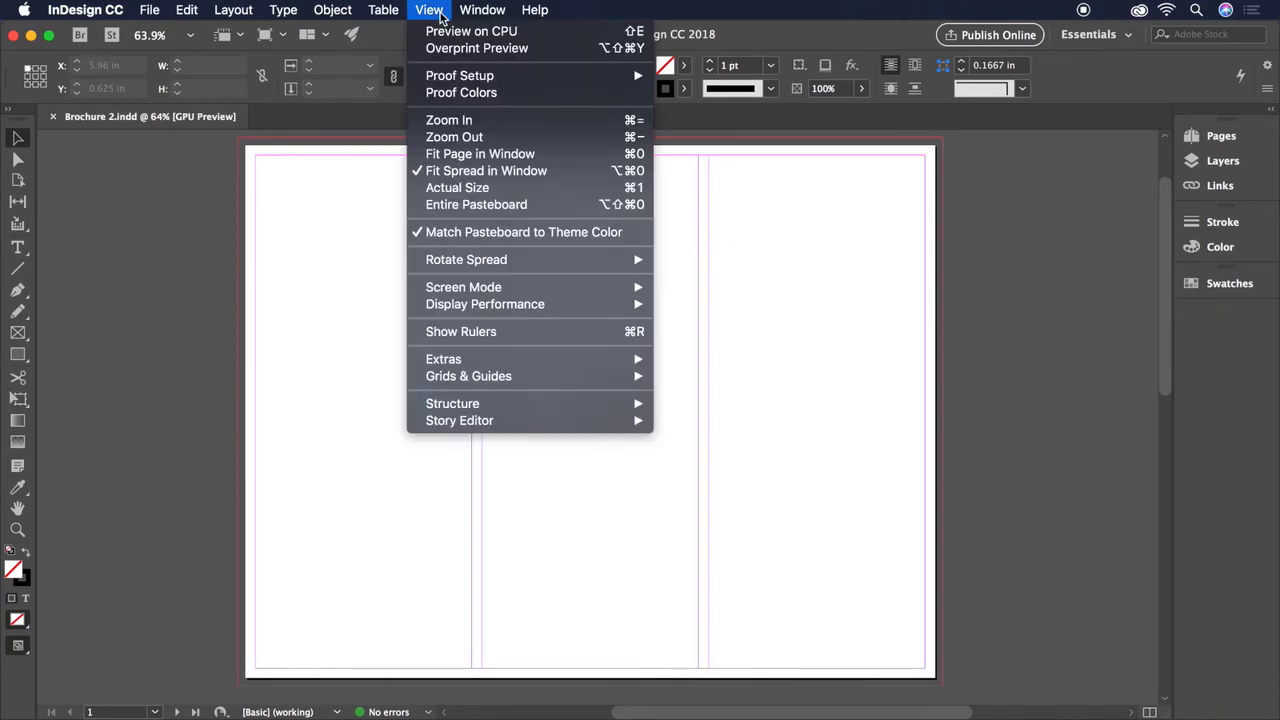
left_click(510, 335)
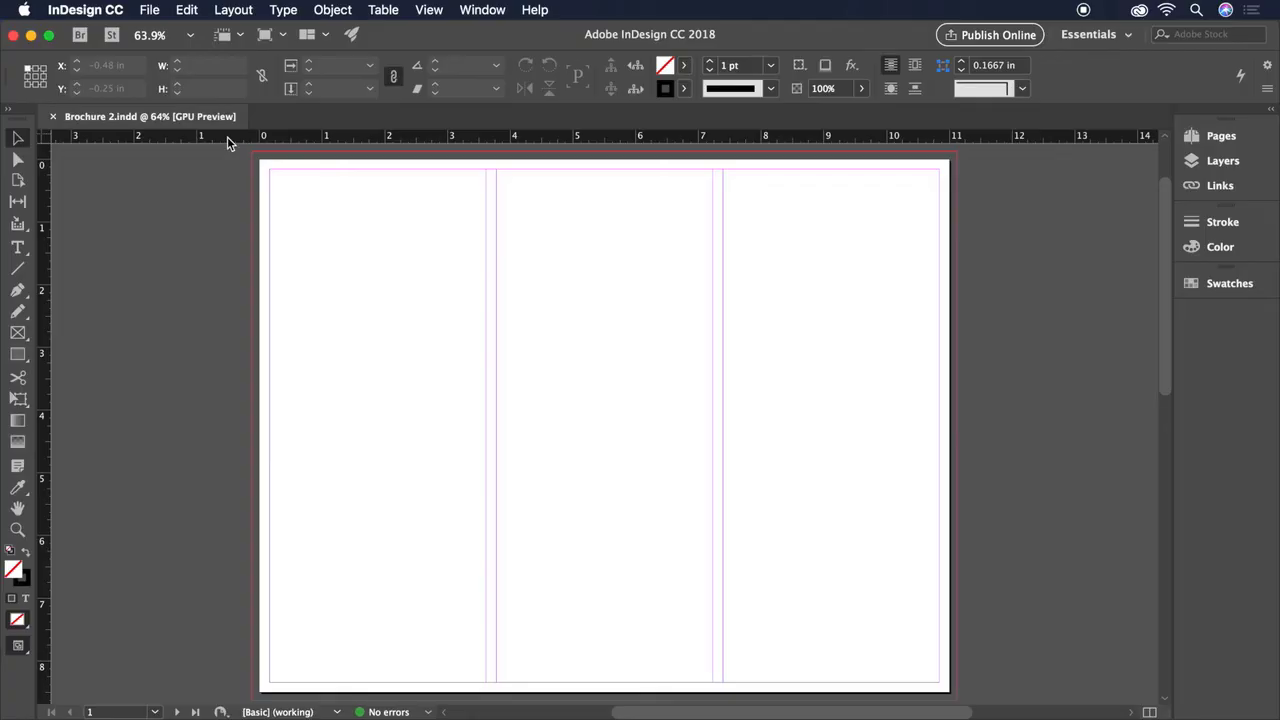
left_click_drag(227, 136, 212, 364)
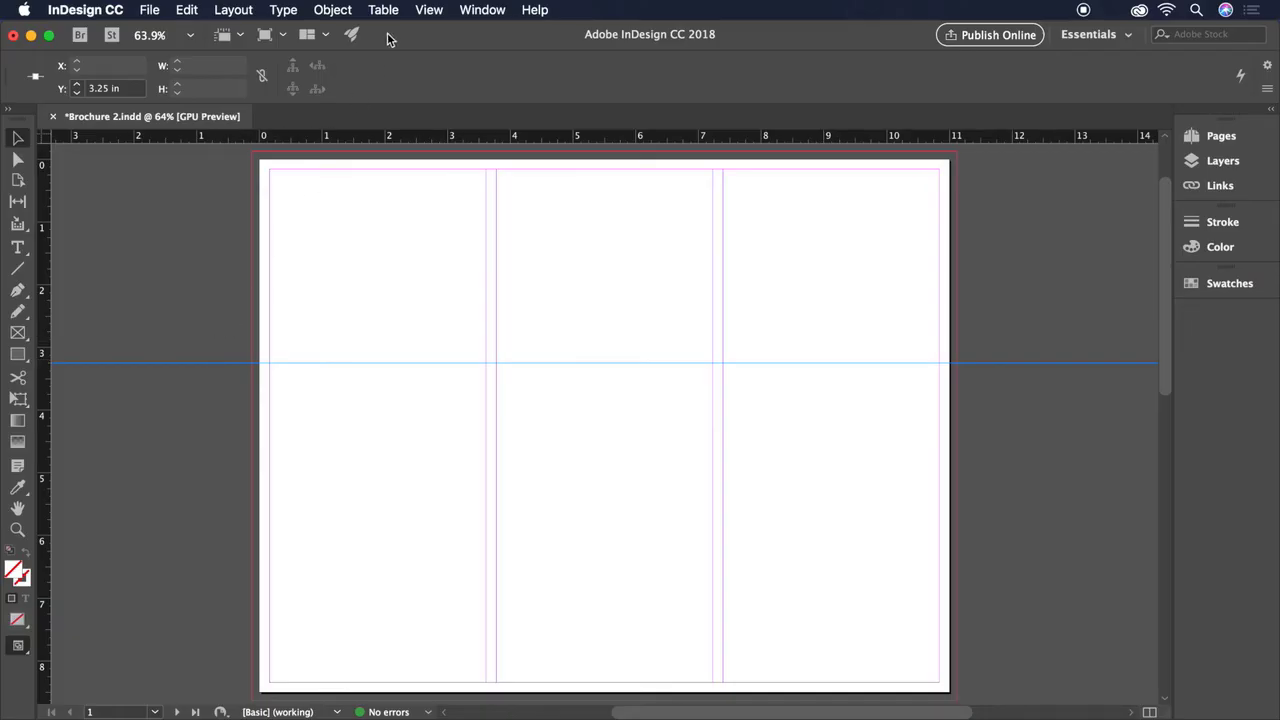
left_click(421, 8)
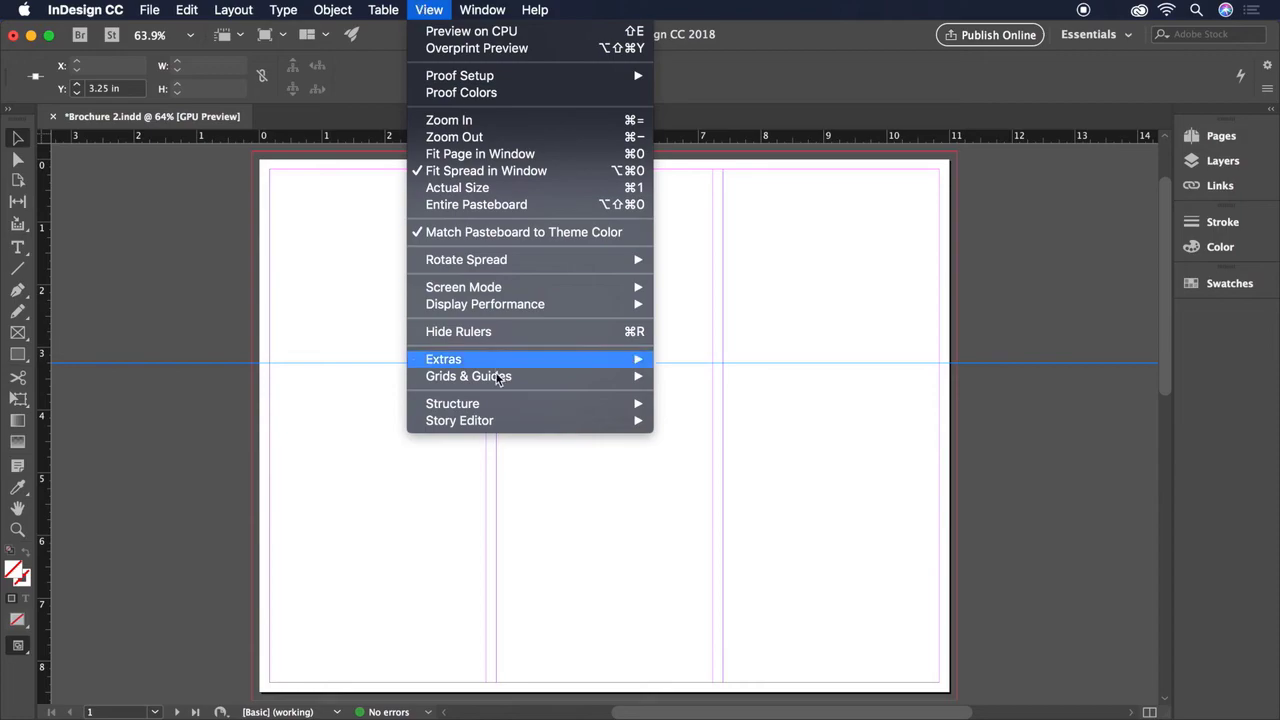
mouse_move(500, 376)
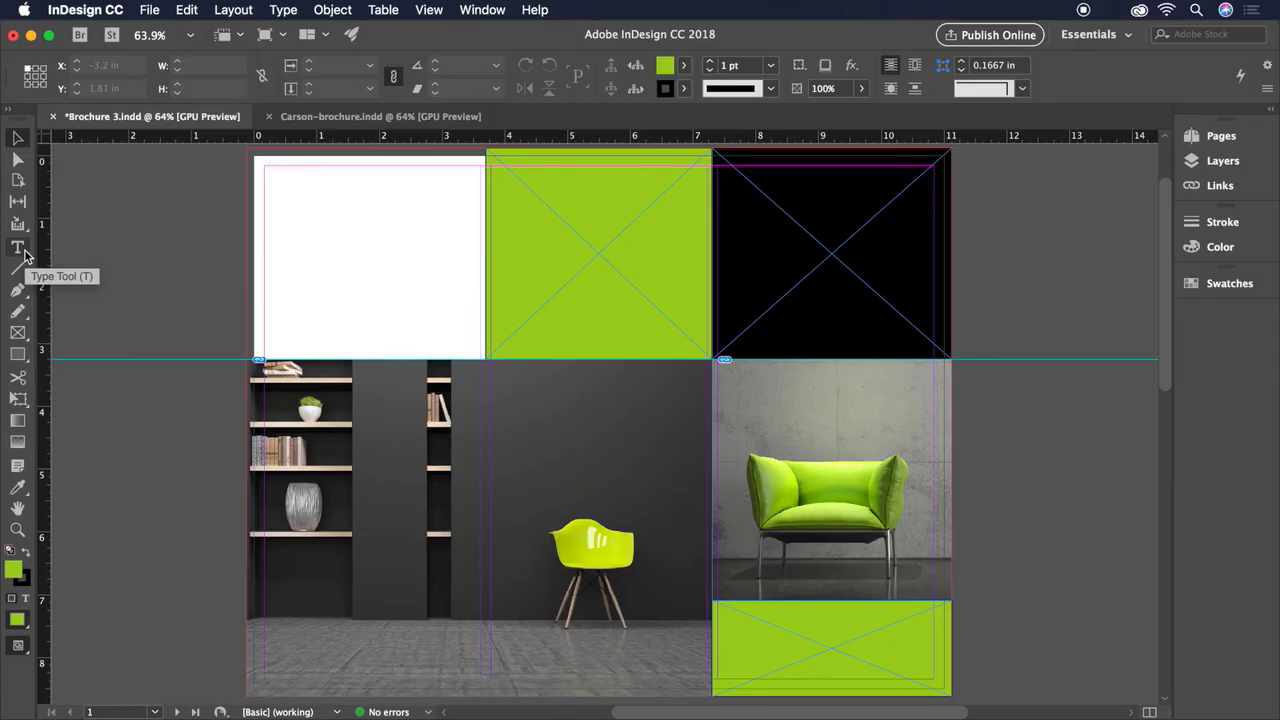
Type 'living well is the best revenge' in a new text frame and move it onto the black panel
left_click(149, 11)
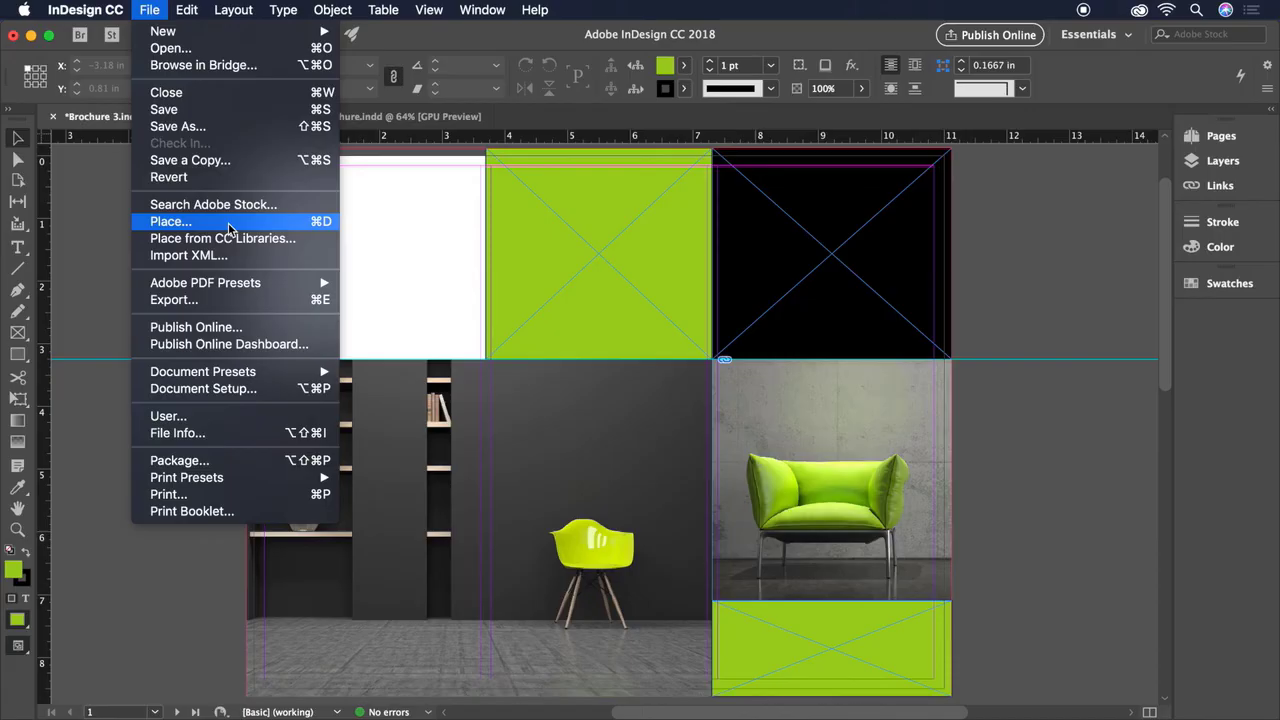
left_click(98, 249)
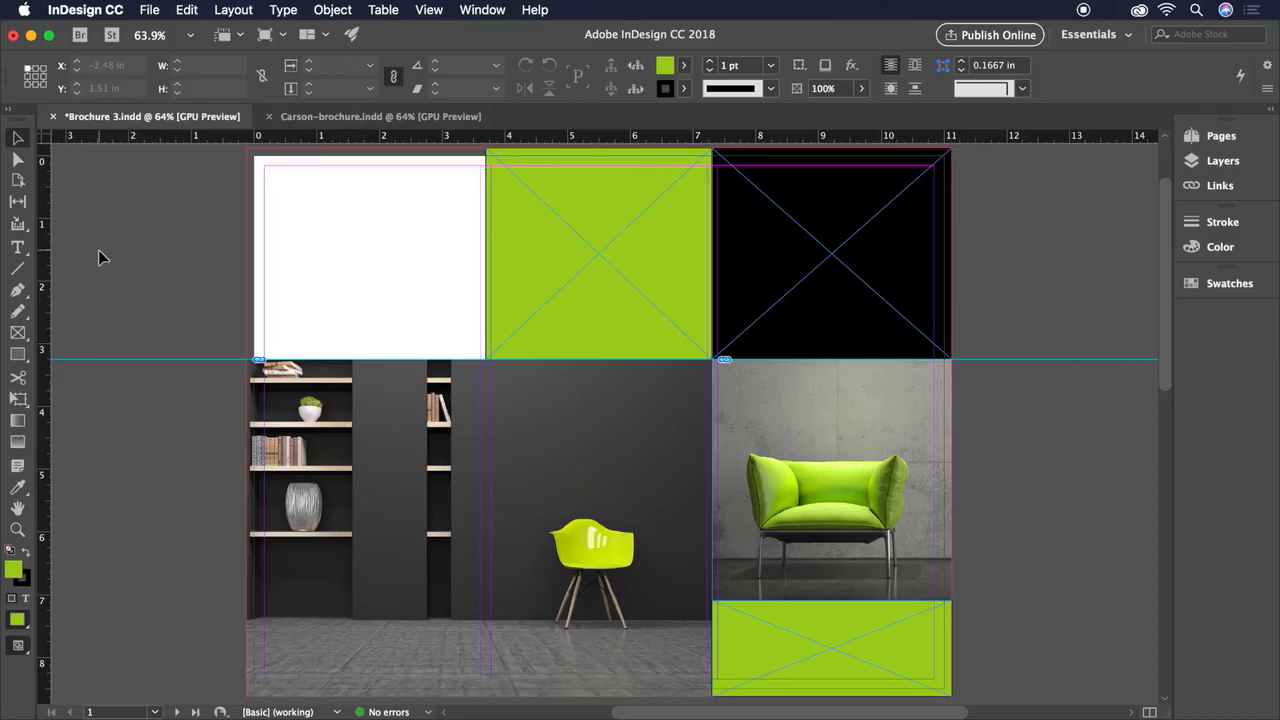
left_click(28, 249)
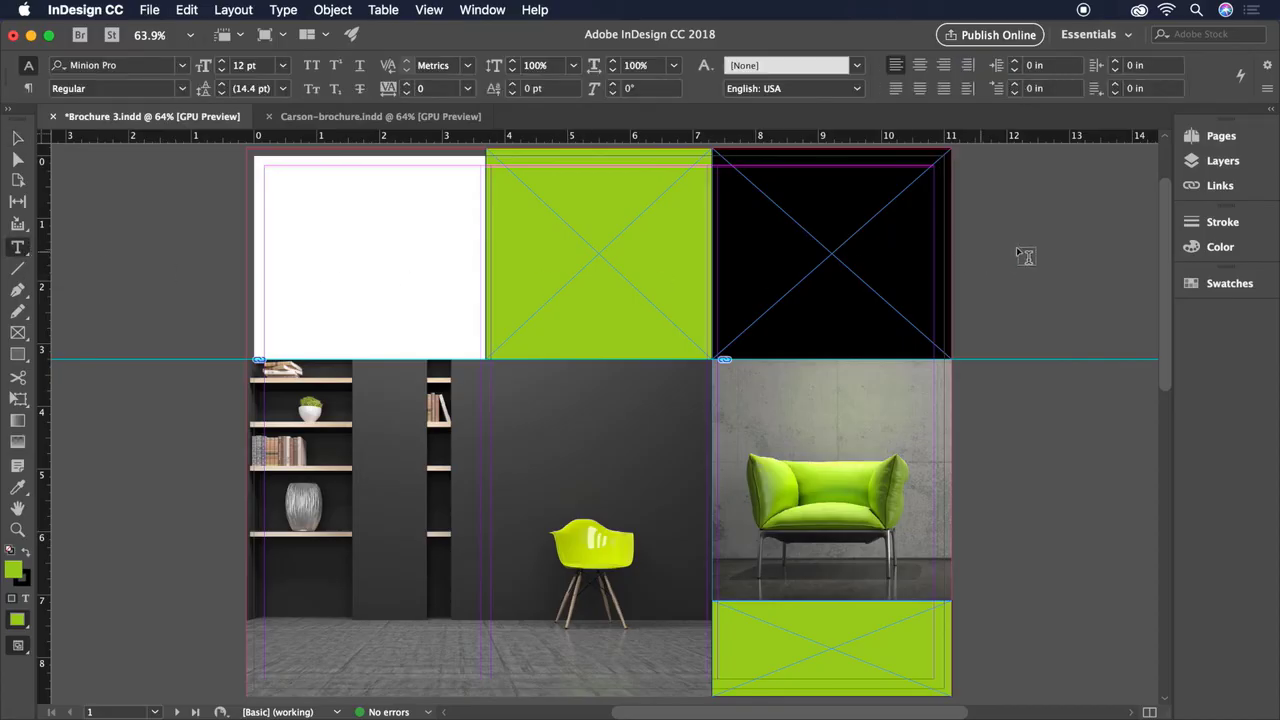
left_click_drag(975, 195, 1065, 242)
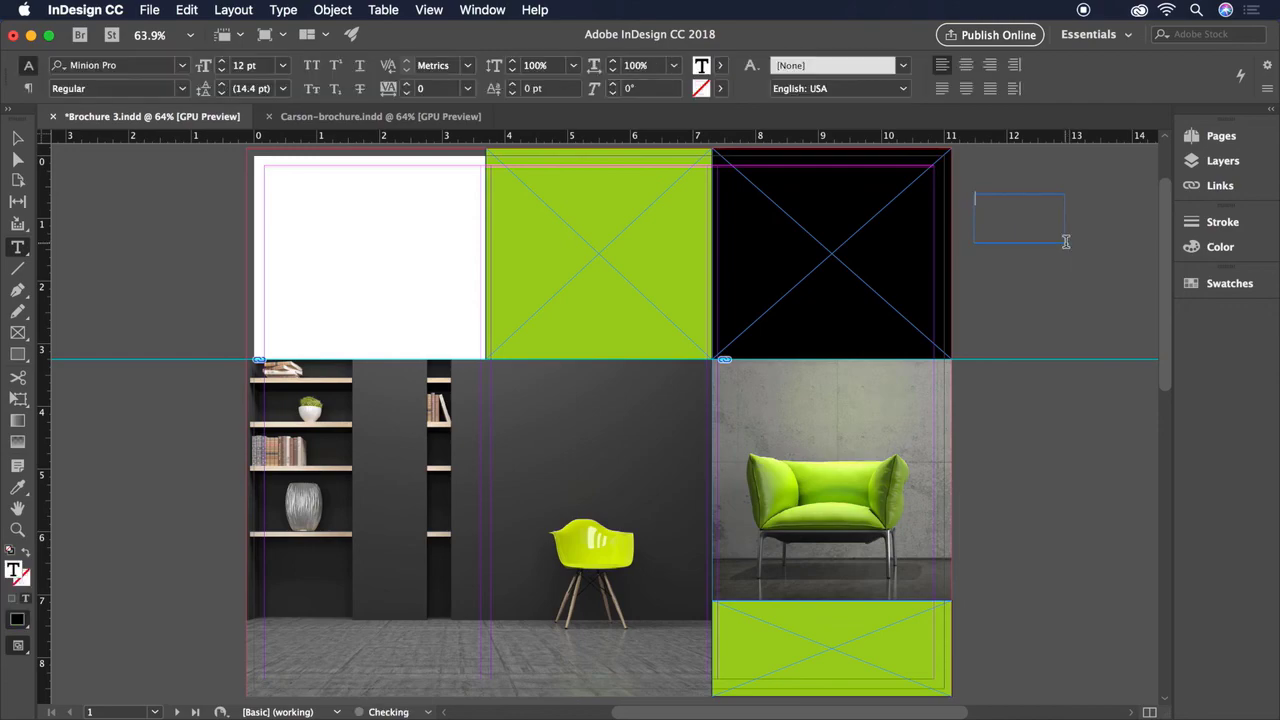
type("living well")
type(" is")
type(" the best re")
type("venge")
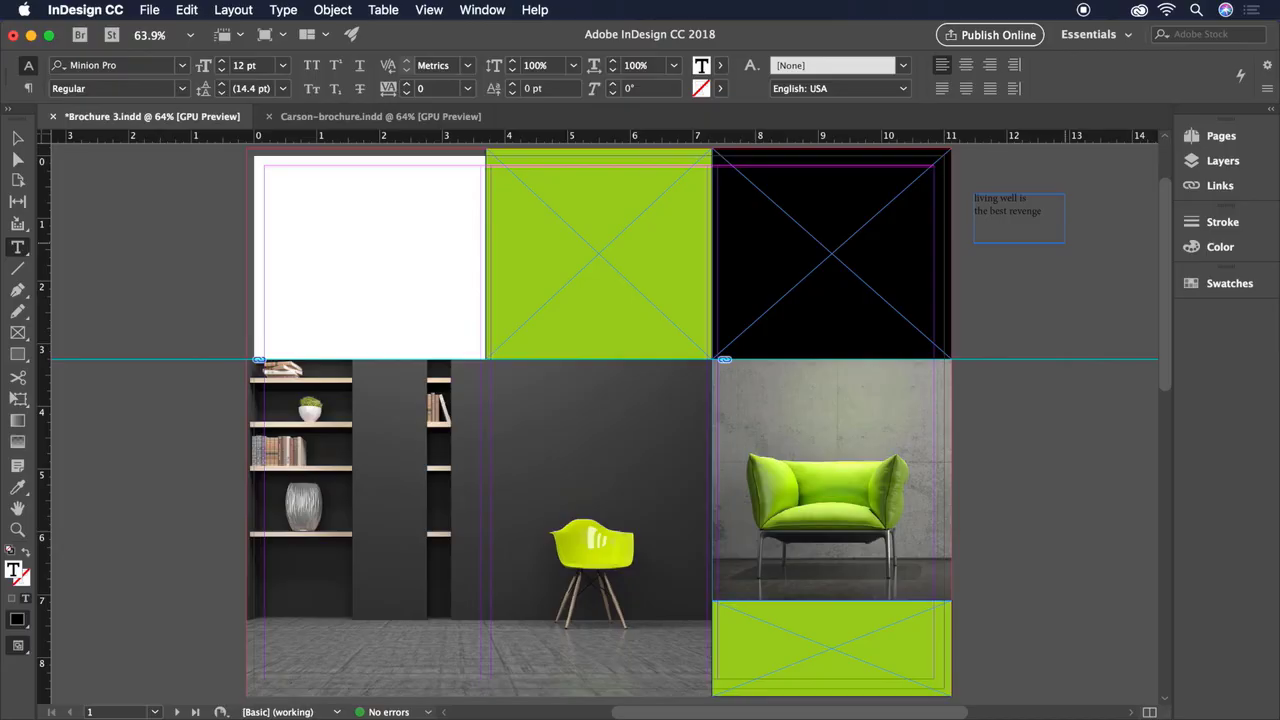
key("Escape")
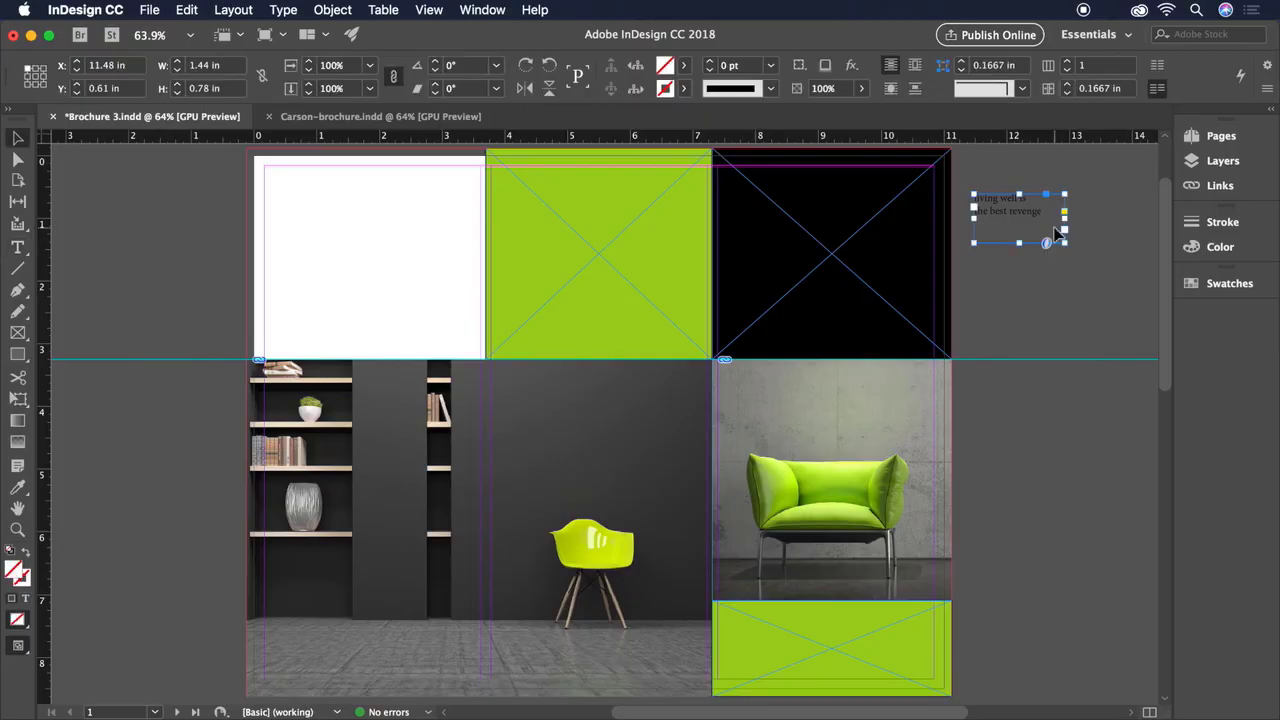
left_click_drag(1031, 222, 799, 211)
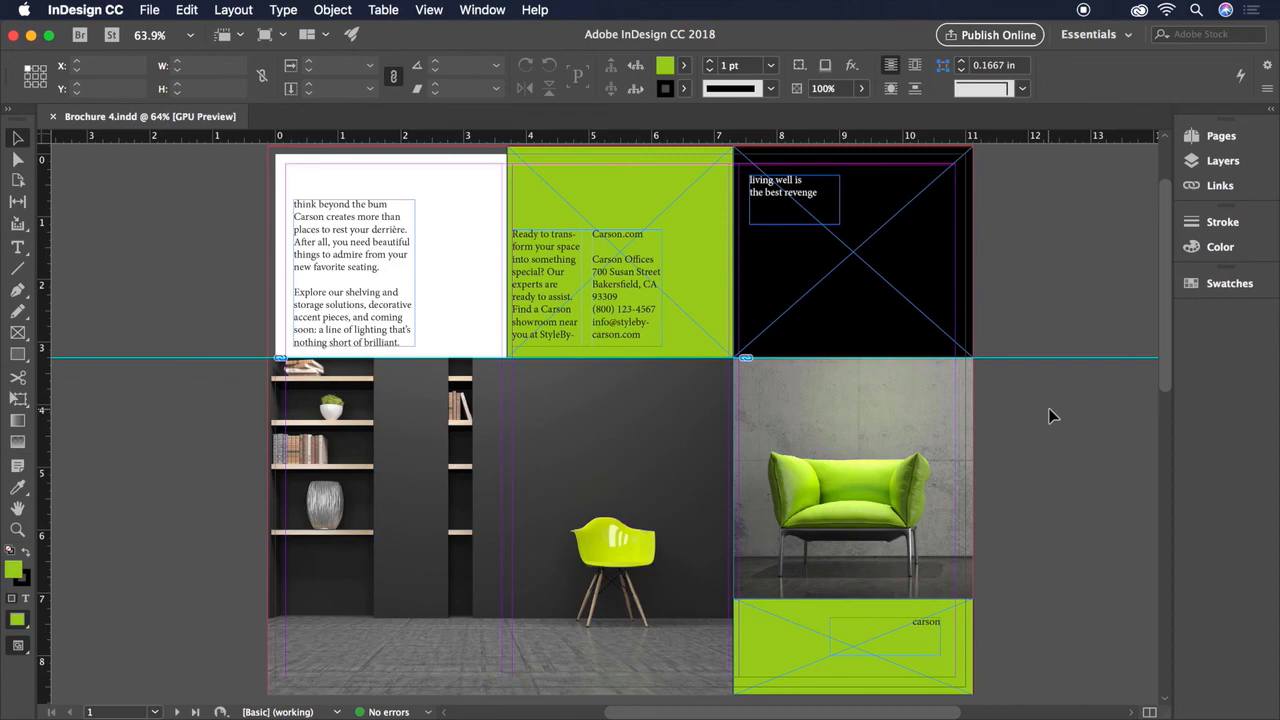
Choose Add Fonts from Typekit in the Type menu to get new fonts
left_click(284, 10)
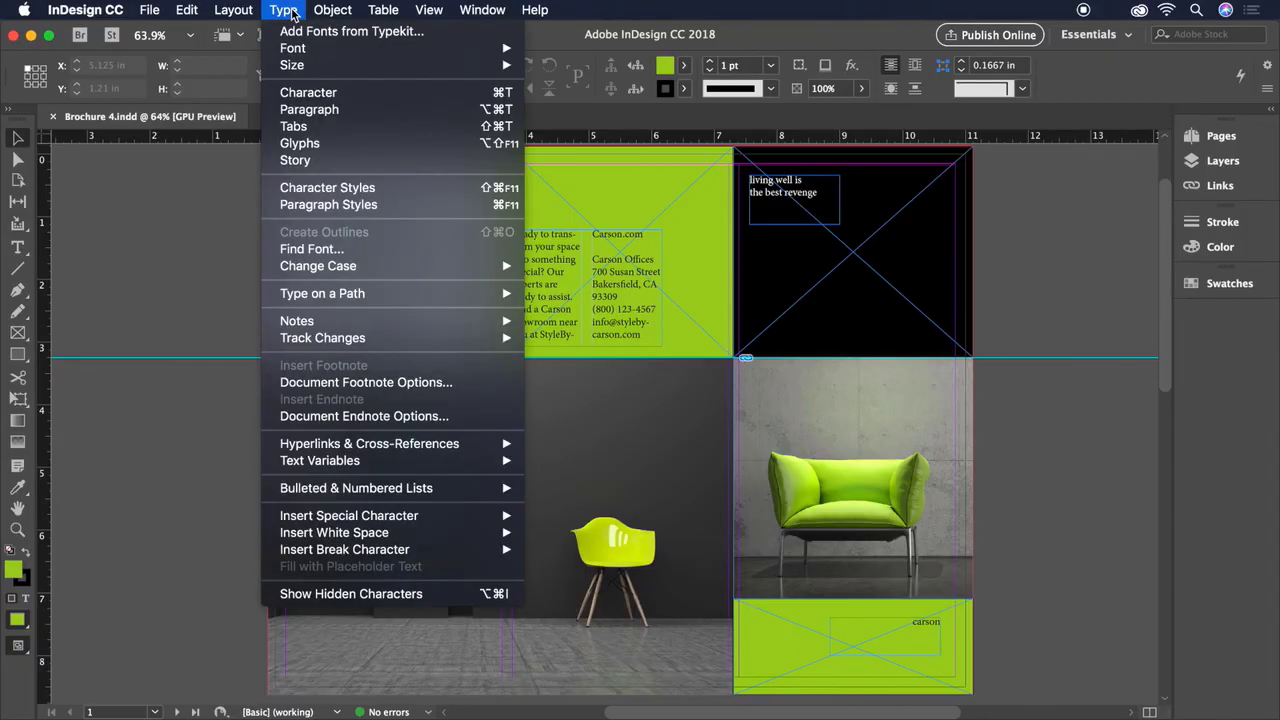
left_click(430, 32)
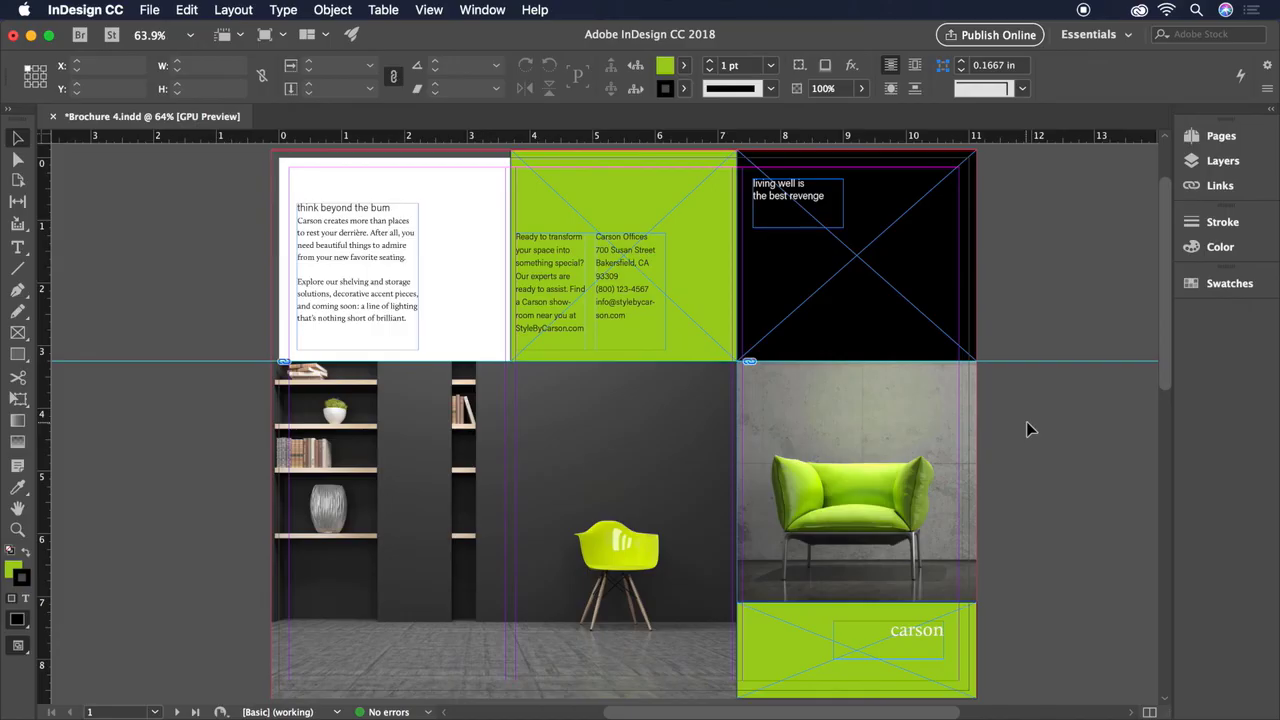
Place Carson-logo.ai and drag it beside the contact details in the green panel
left_click(148, 10)
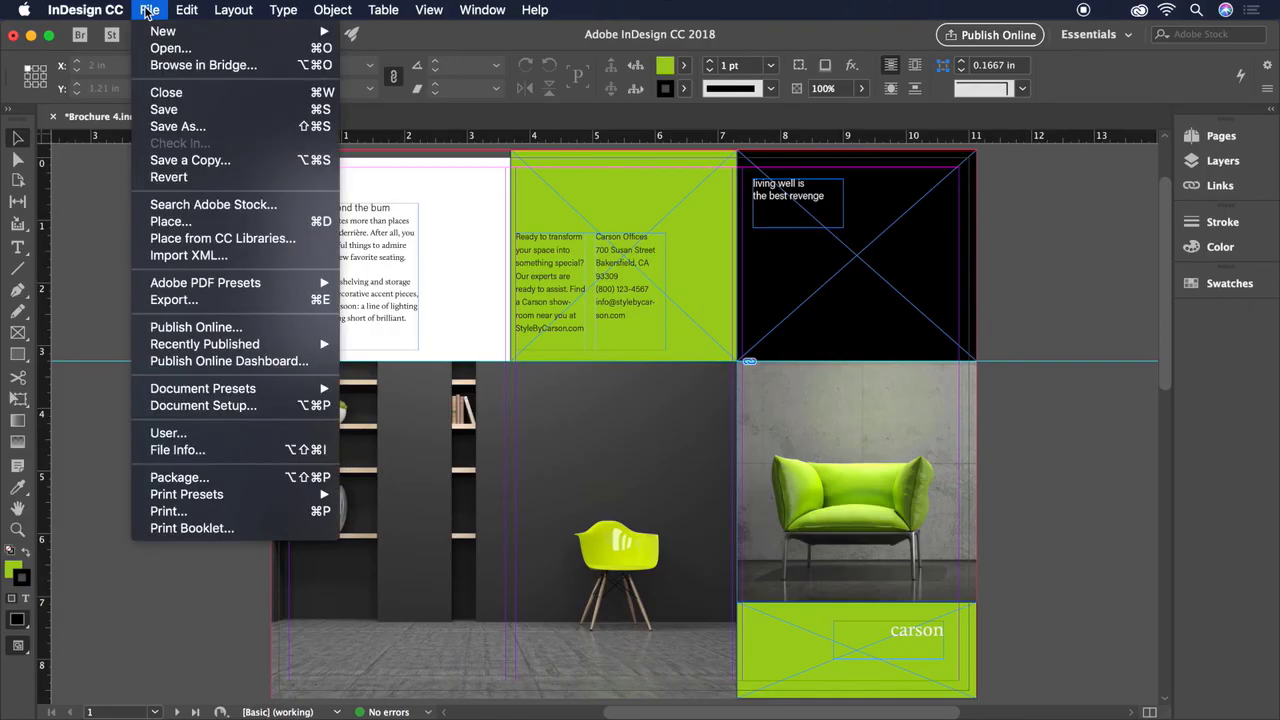
left_click(170, 221)
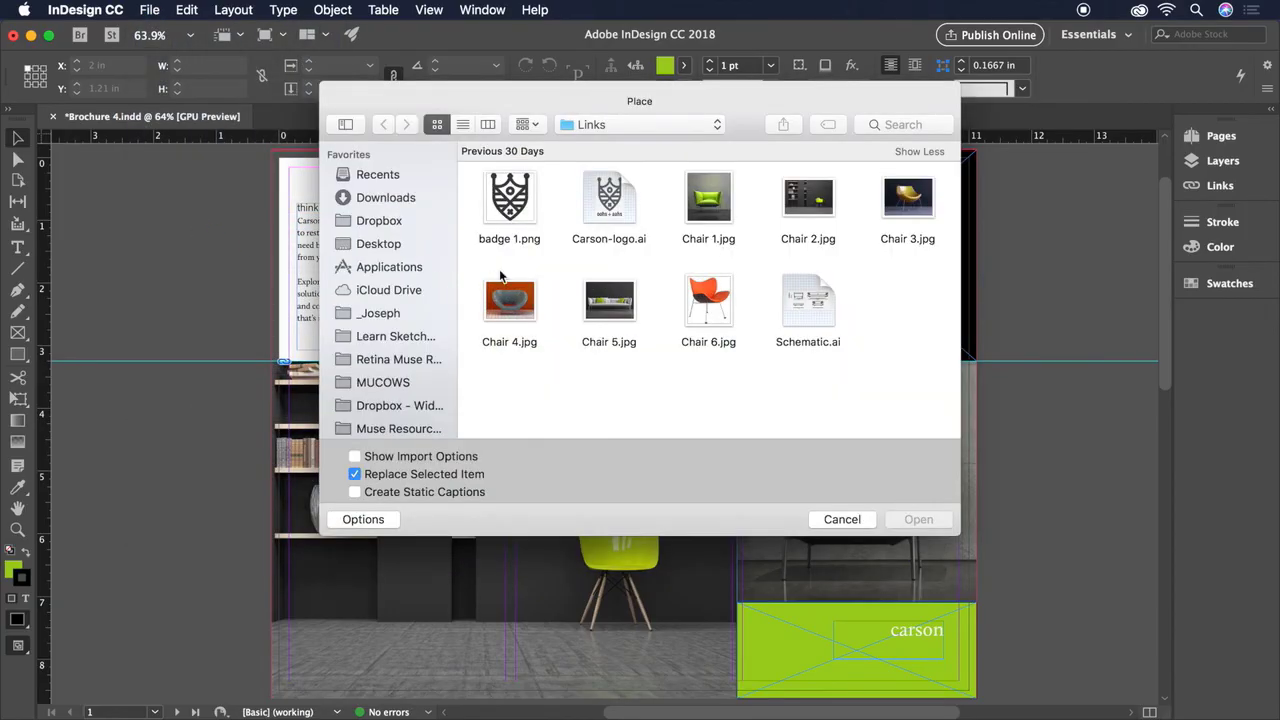
left_click(604, 216)
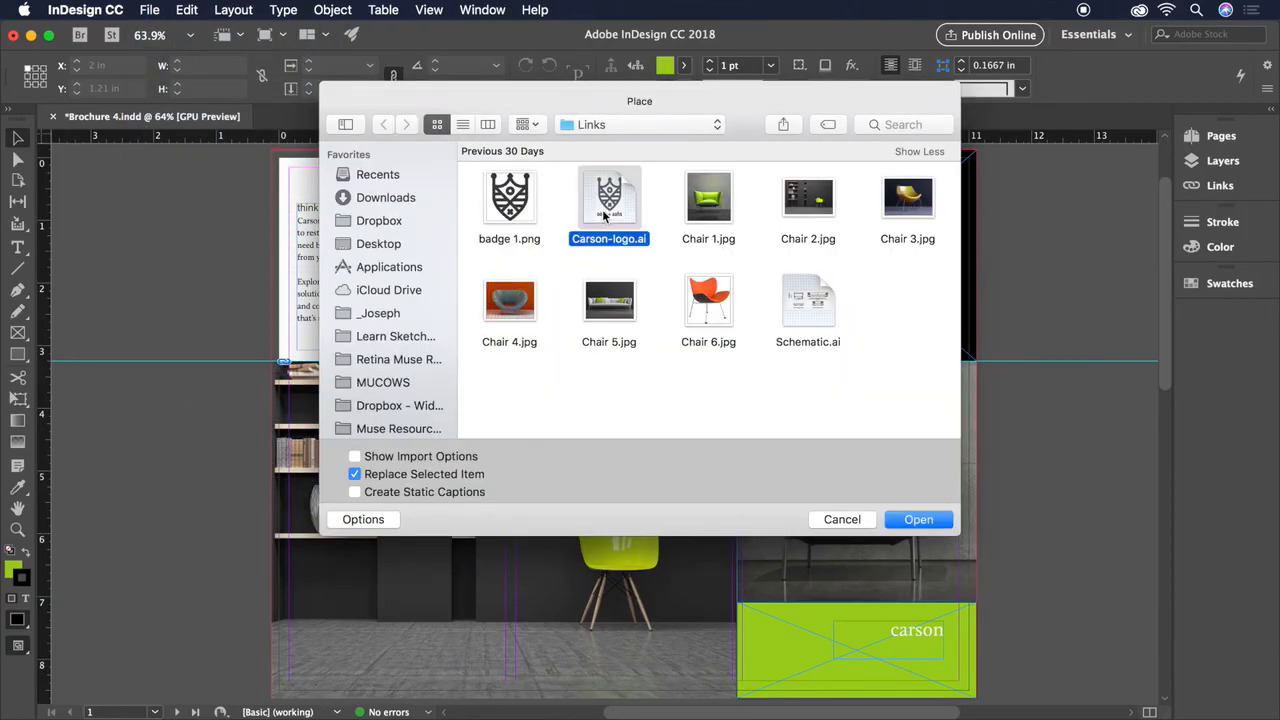
double_click(604, 216)
left_click_drag(604, 216, 720, 330)
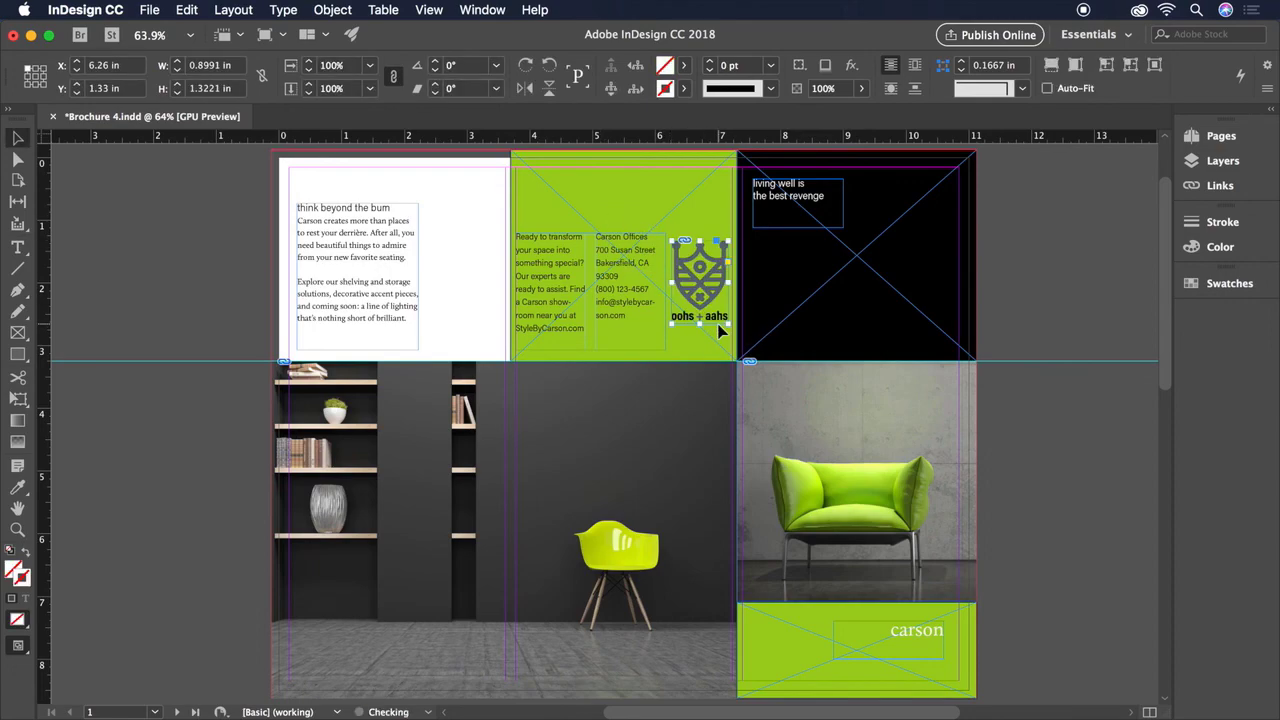